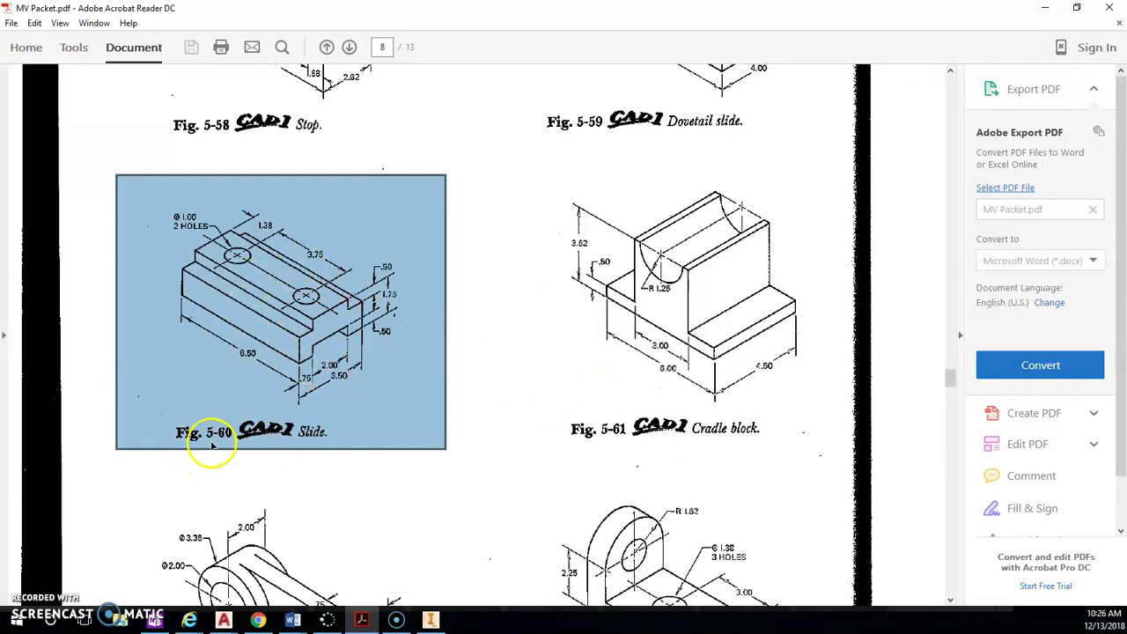
Create a new part from the Standard (in).ipt template
scroll(264, 363, "up", 1)
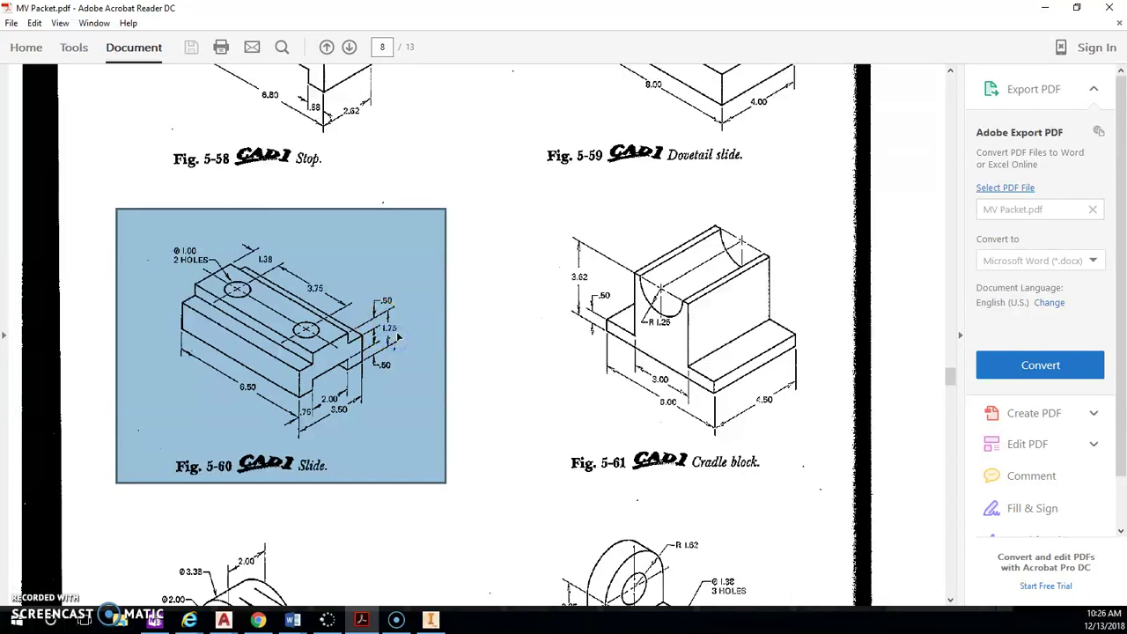
left_click(1045, 8)
left_click(17, 66)
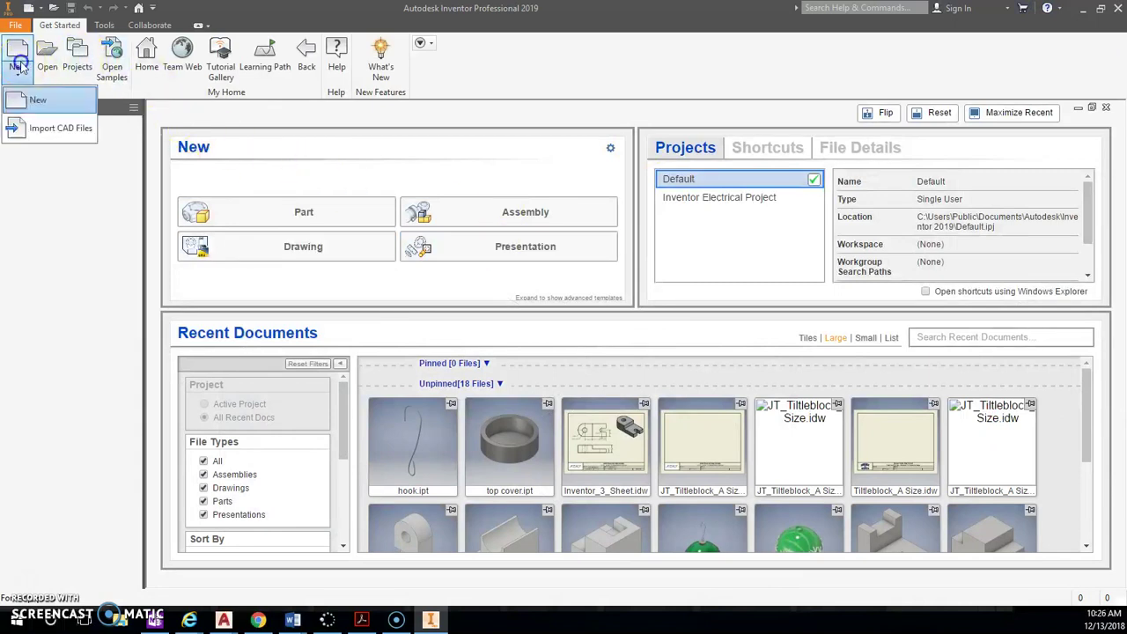
left_click(32, 100)
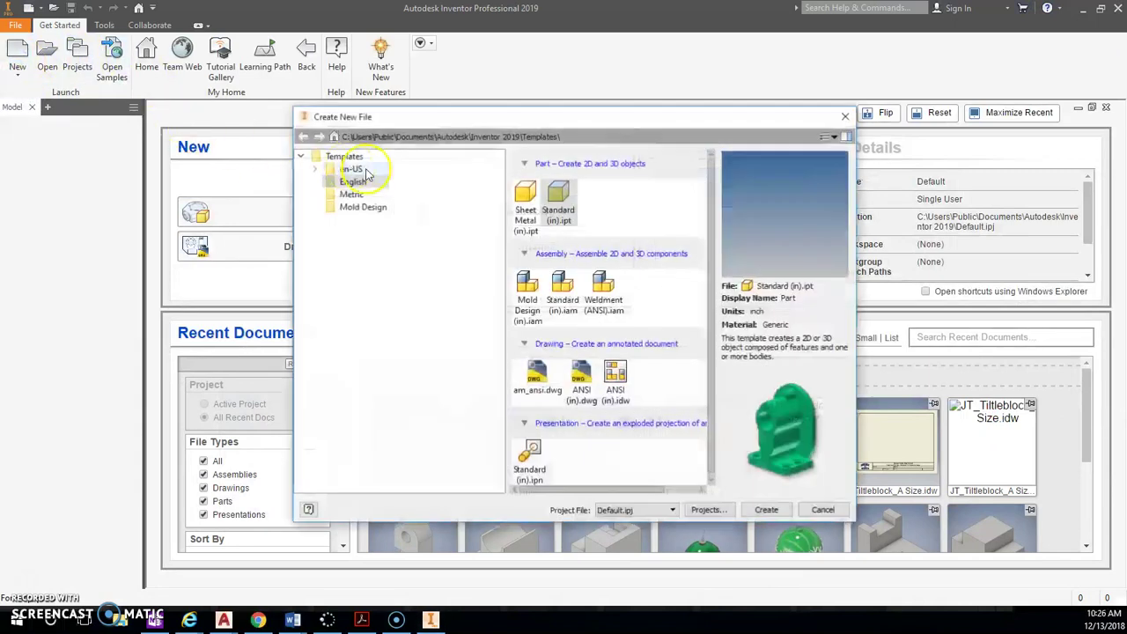
double_click(558, 201)
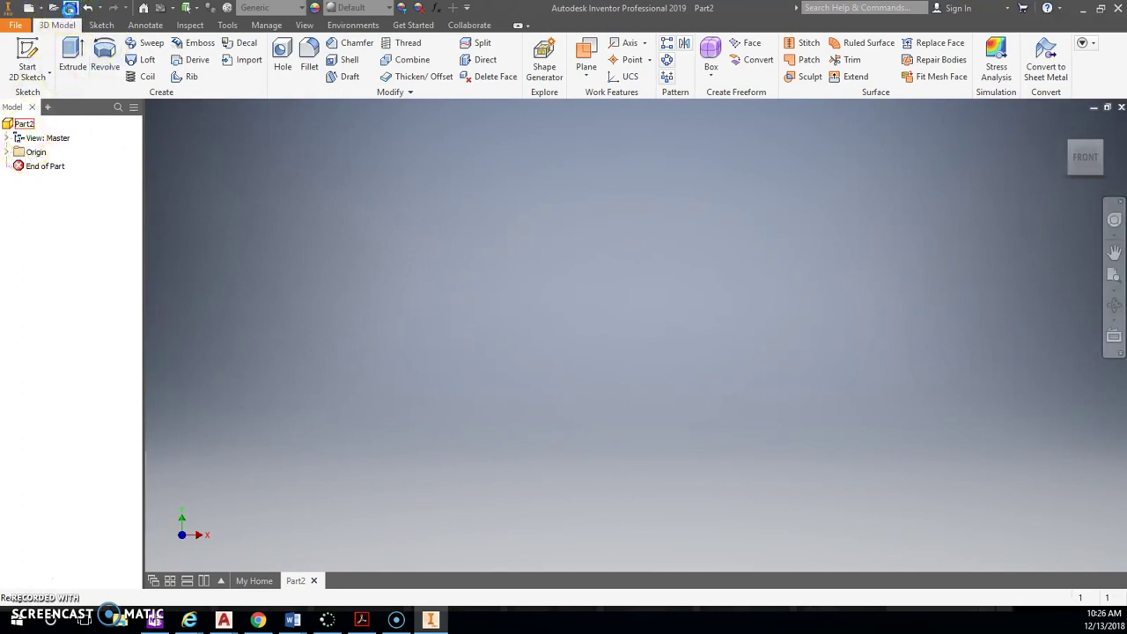
Save the part as 'Slide' in the Inventor Packet folder
left_click(71, 7)
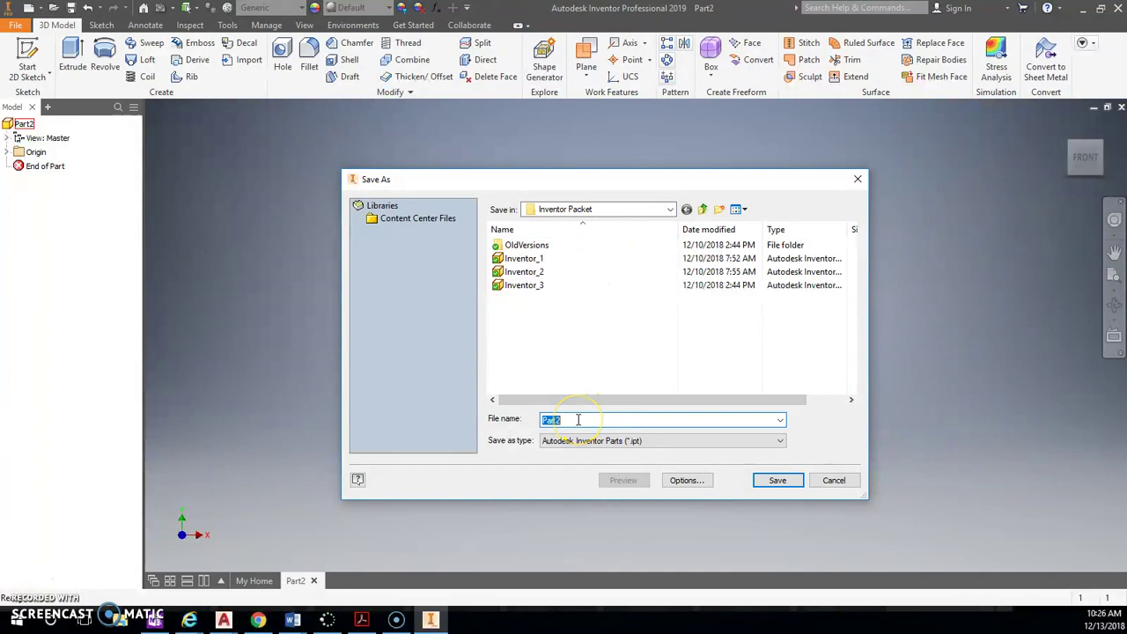
type("Slide")
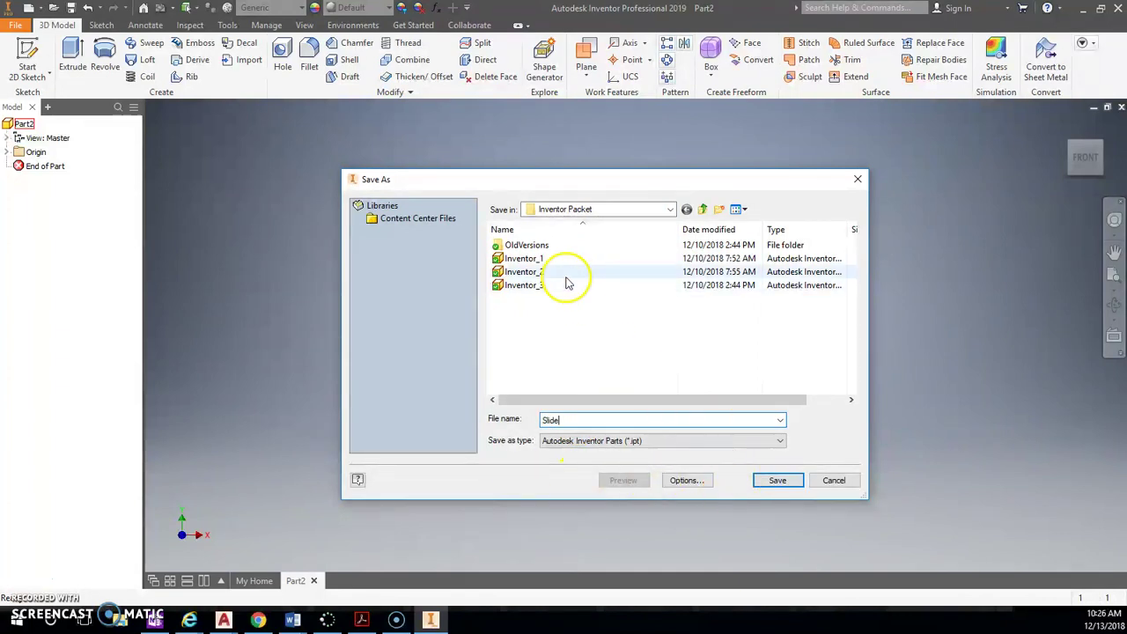
left_click(778, 479)
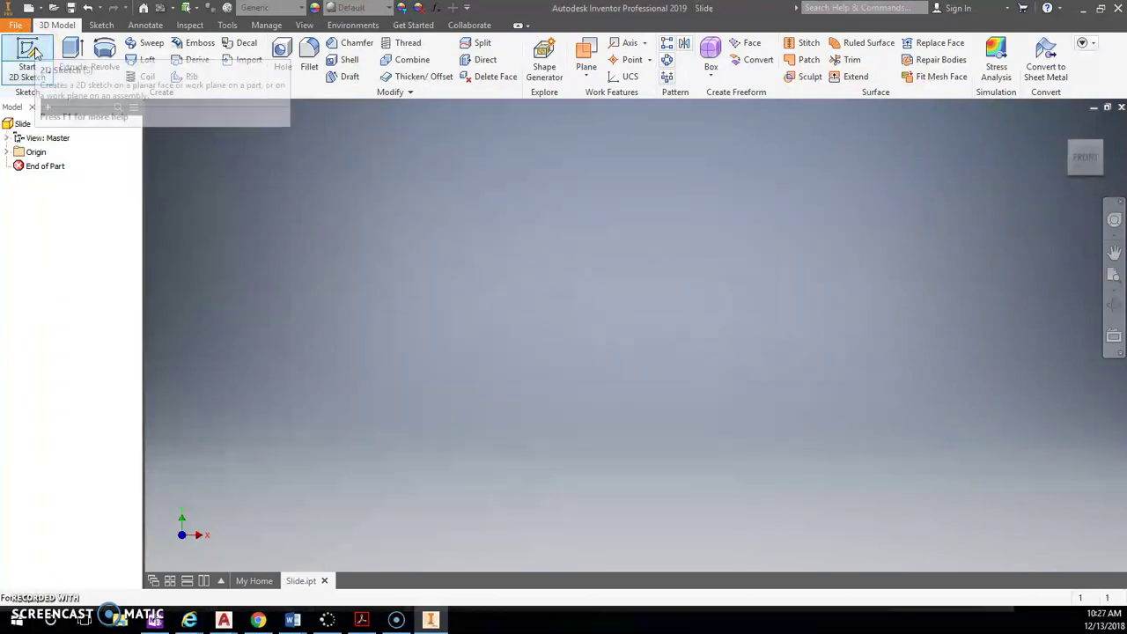
On a new XY-plane sketch, draw a rectangle starting from the origin
left_click(31, 55)
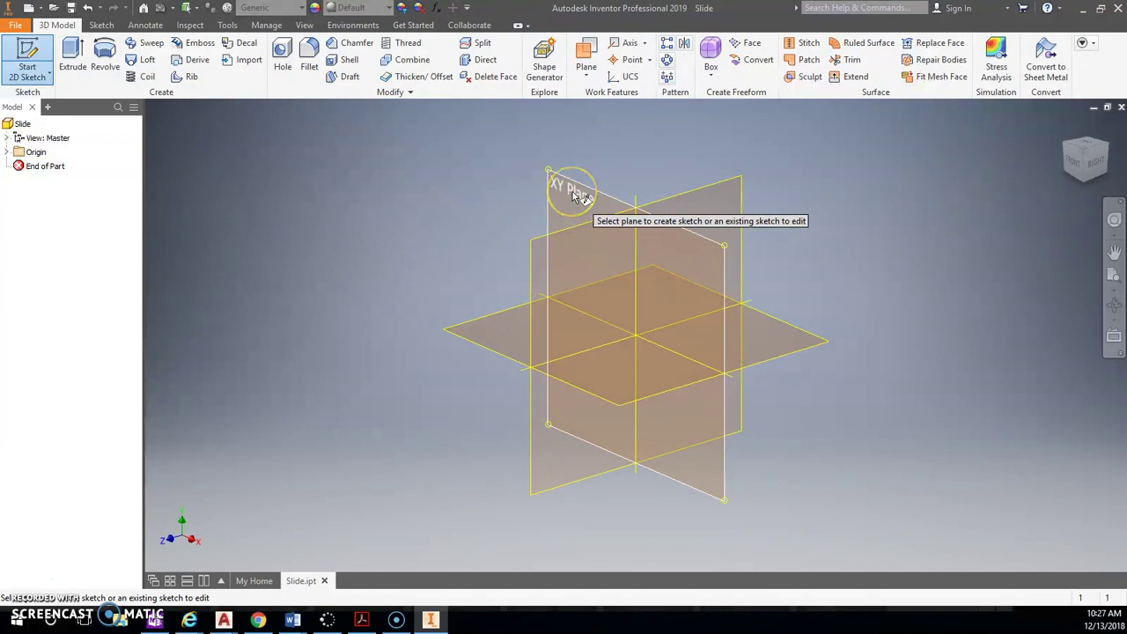
left_click(578, 193)
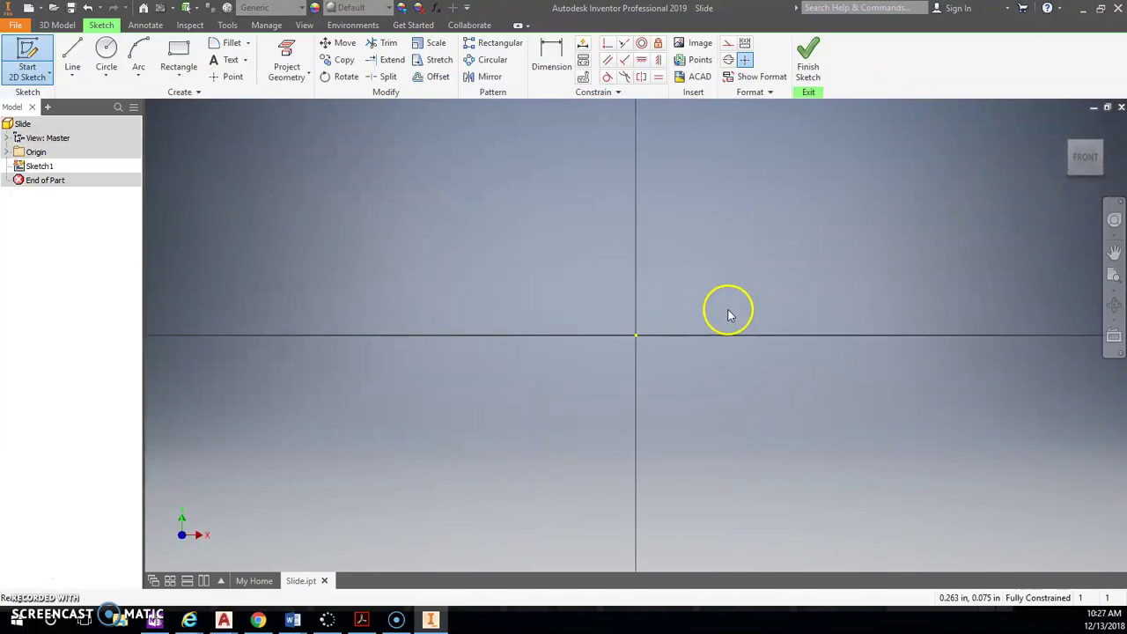
mouse_move(729, 315)
middle_mouse_down()
mouse_move(708, 309)
mouse_move(567, 364)
middle_mouse_up()
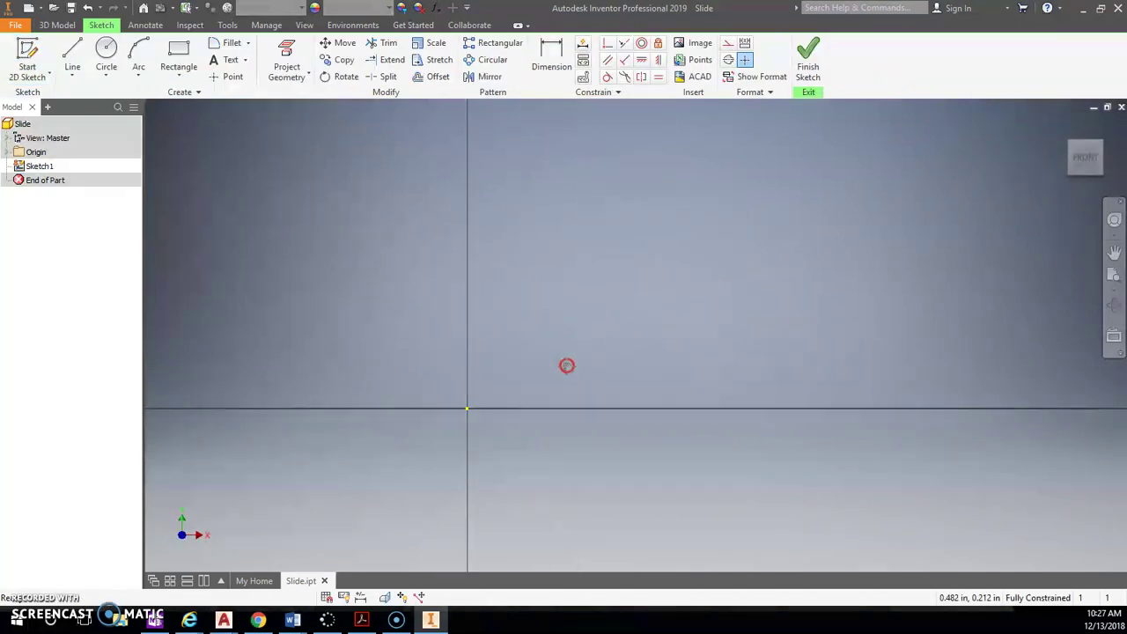
left_click(182, 54)
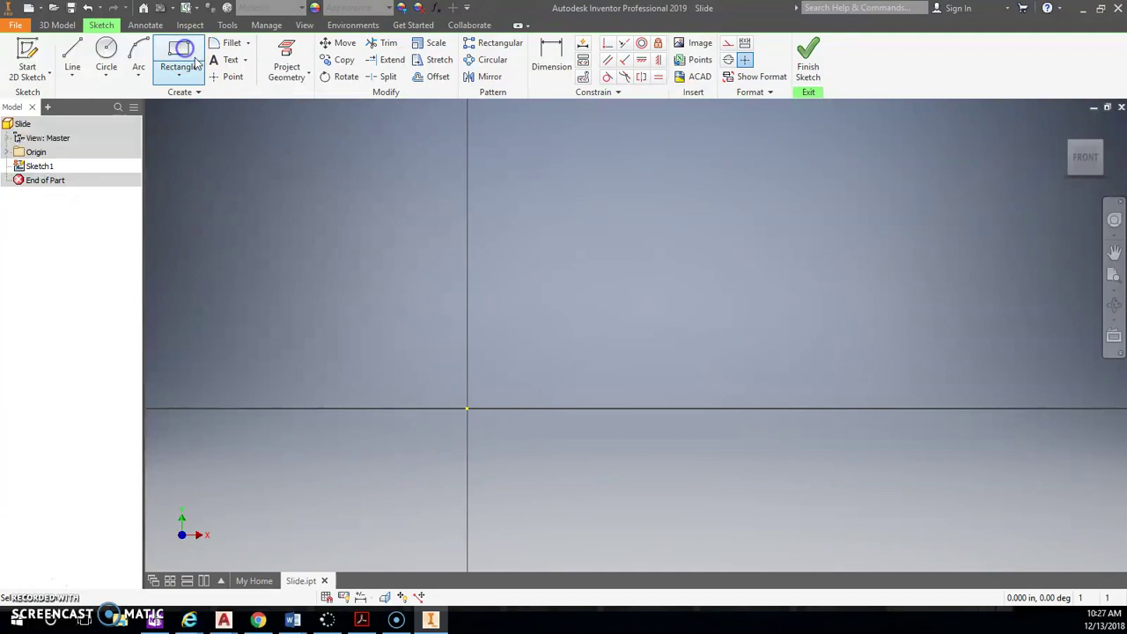
left_click(467, 409)
scroll(714, 279, "up", 2)
scroll(687, 295, "down", 2)
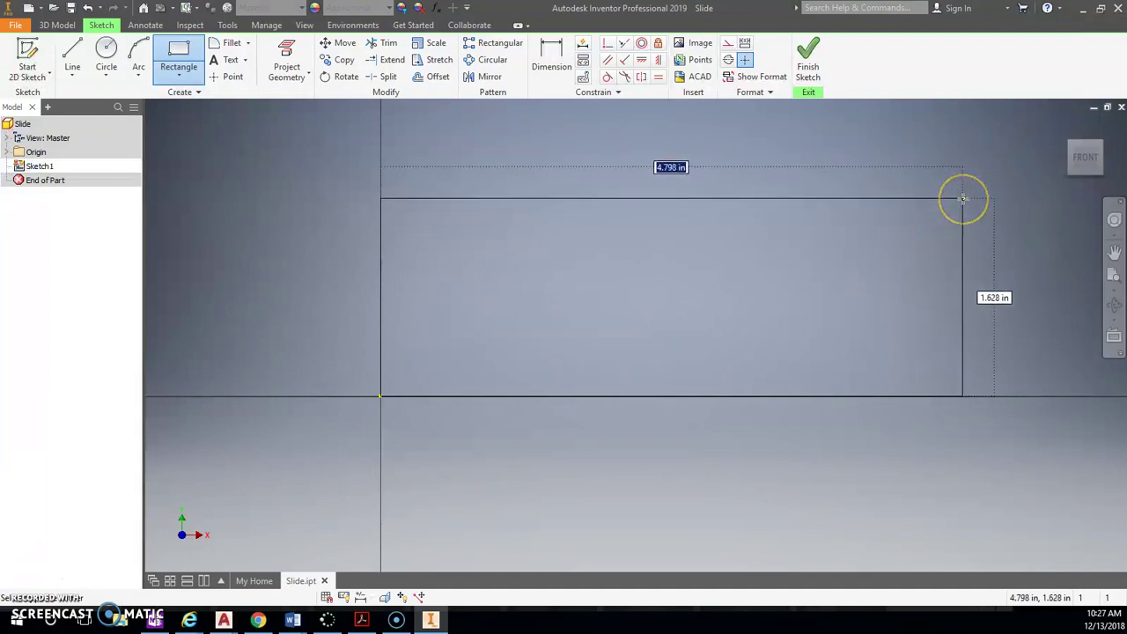
left_click(964, 196)
Dimension the rectangle 6.5 wide and 1.75 tall, checking against the PDF drawing
left_click(551, 59)
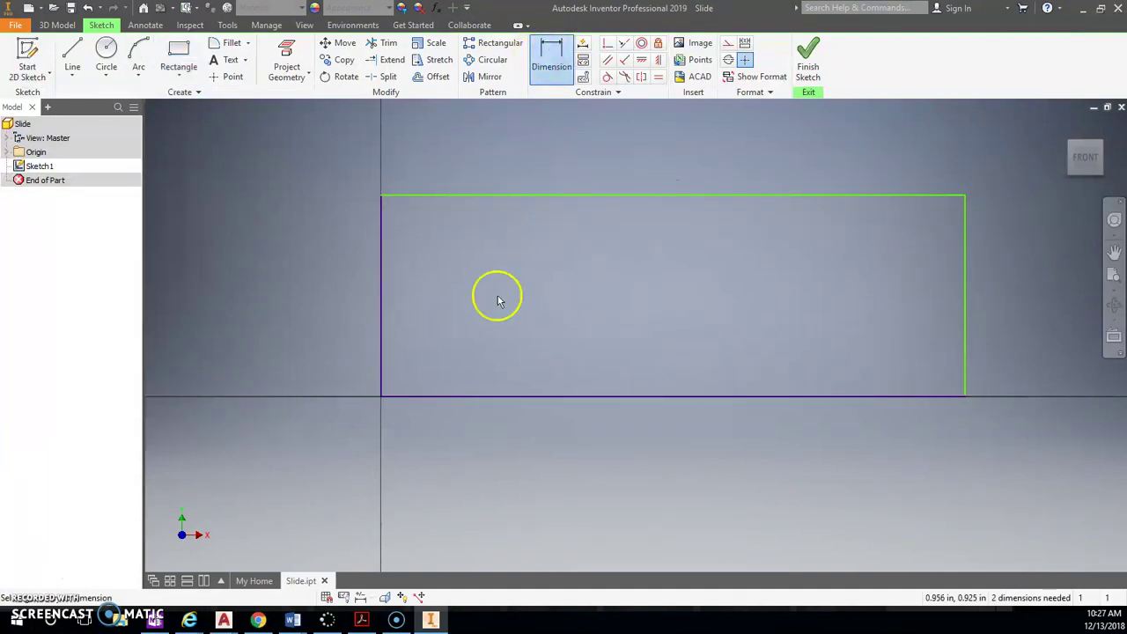
left_click(526, 396)
left_click(515, 438)
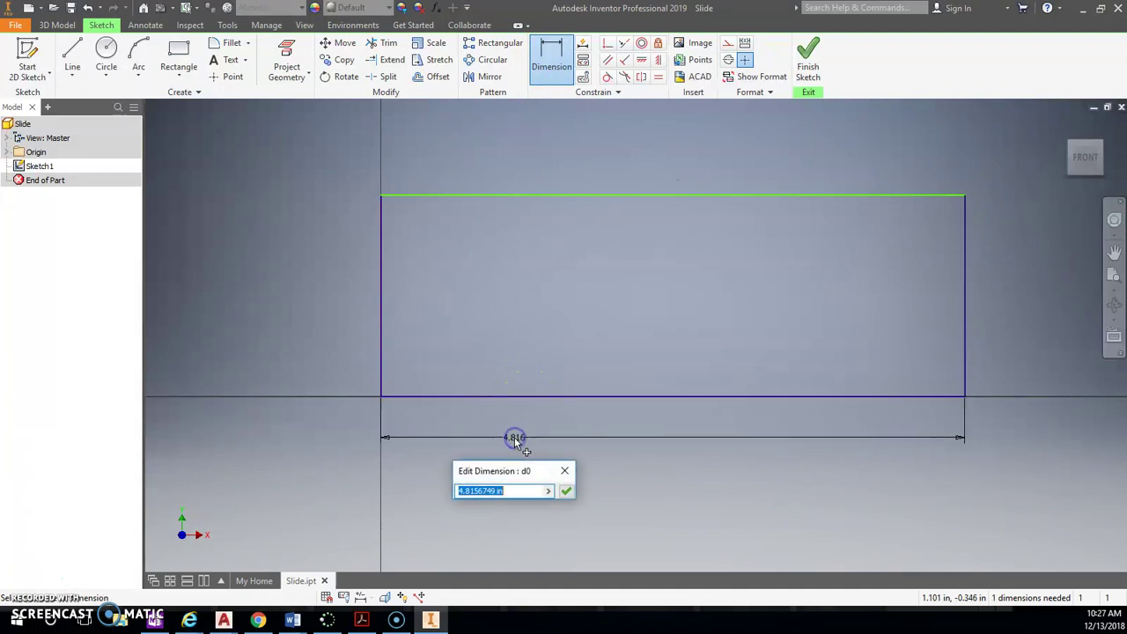
key("Return")
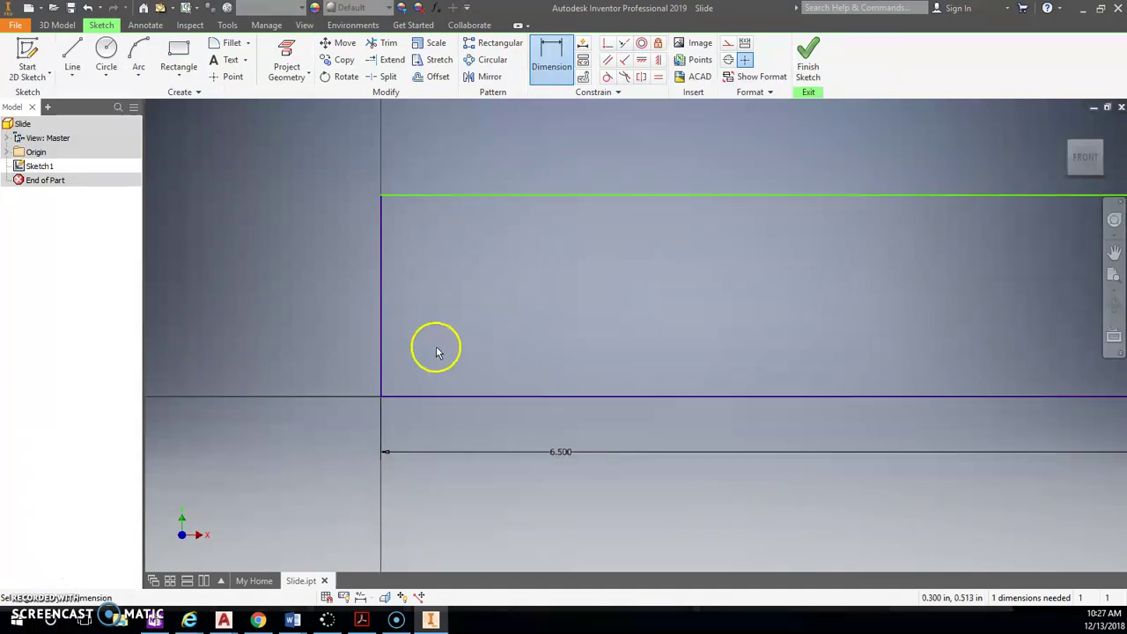
left_click(381, 299)
left_click(325, 293)
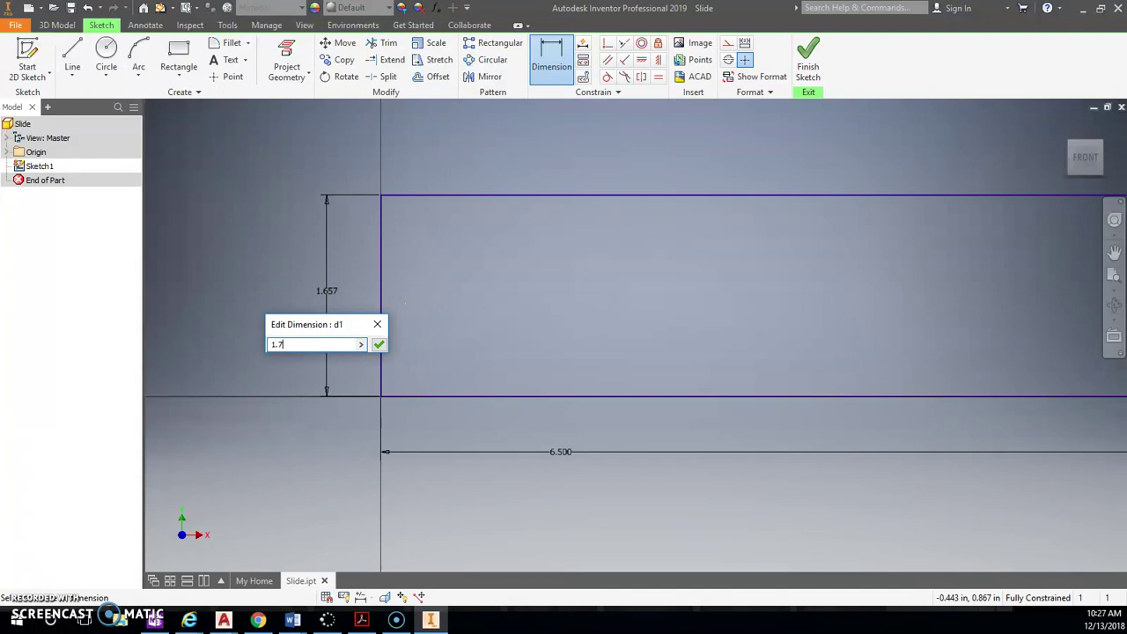
type("1.75")
key("Return")
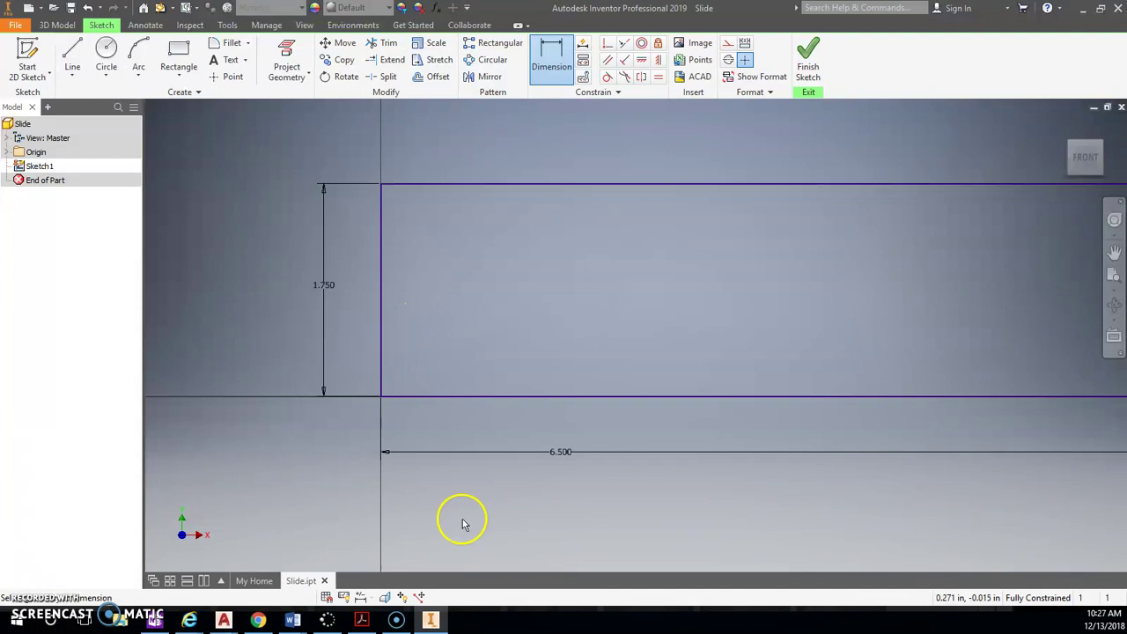
left_click(363, 620)
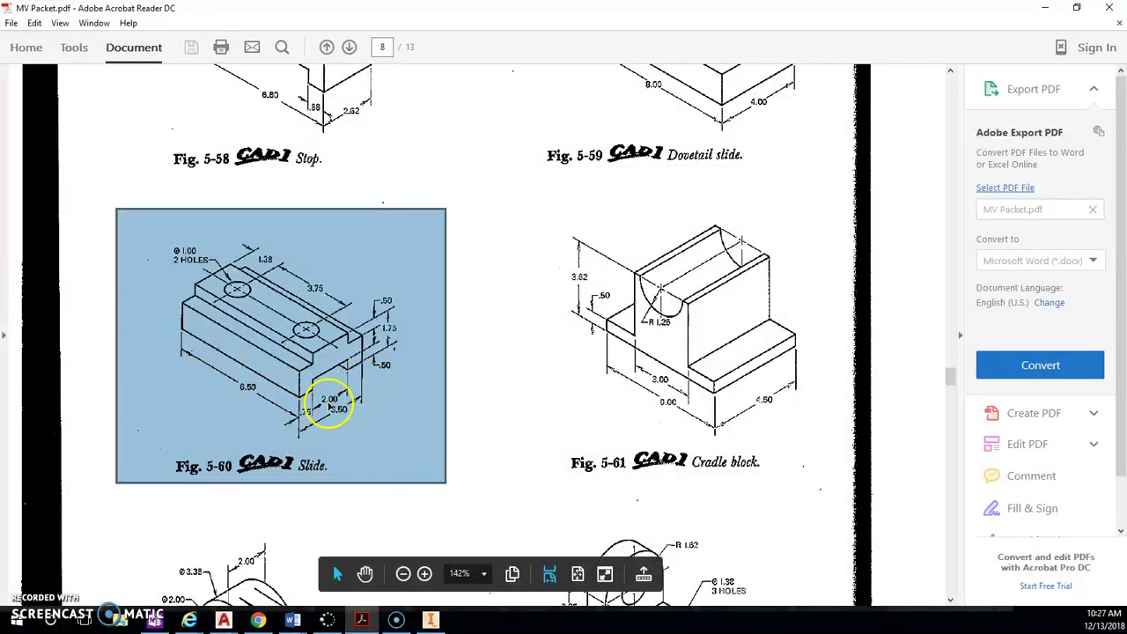
key("alt+Tab")
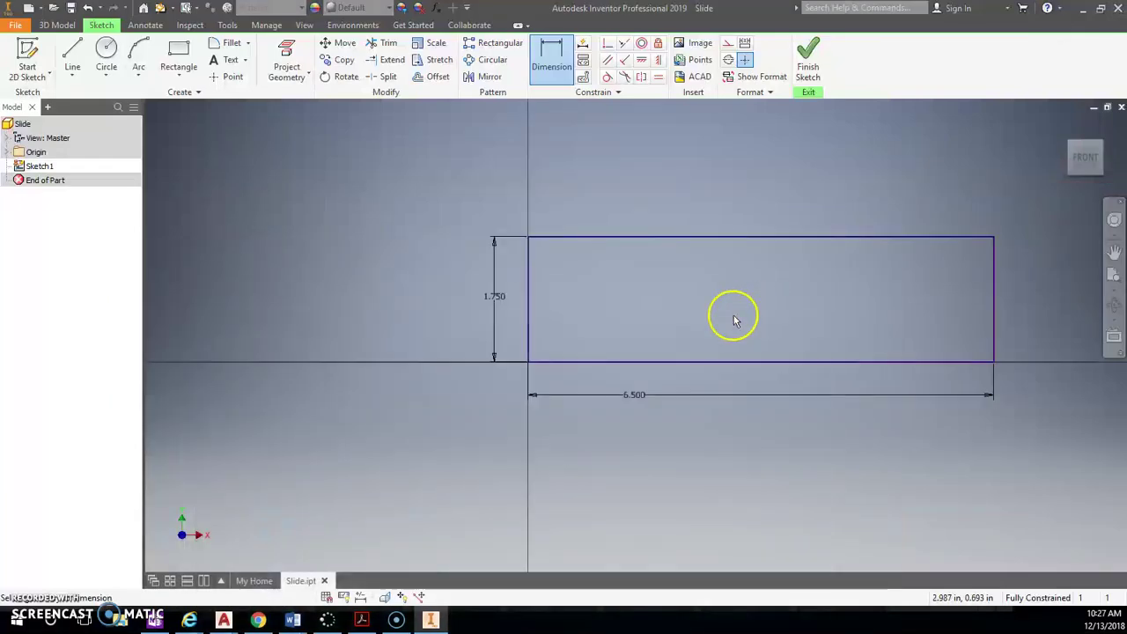
Extrude the 6.5 by 1.75 rectangle 3.5 inches into the solid base block
left_click(810, 71)
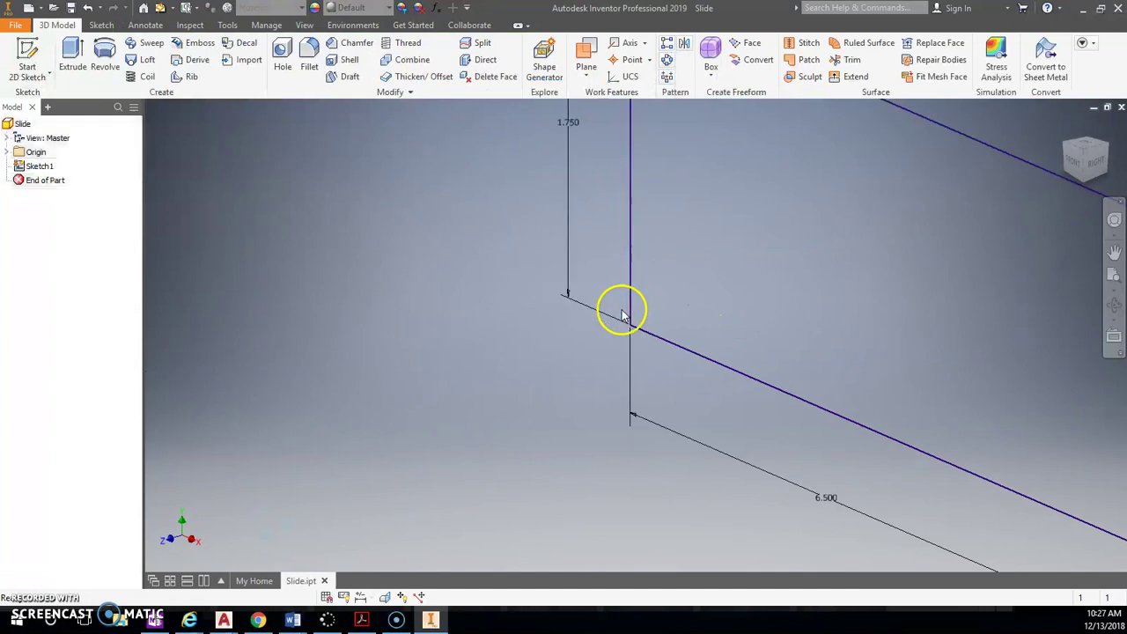
middle_click_drag(692, 315, 526, 302)
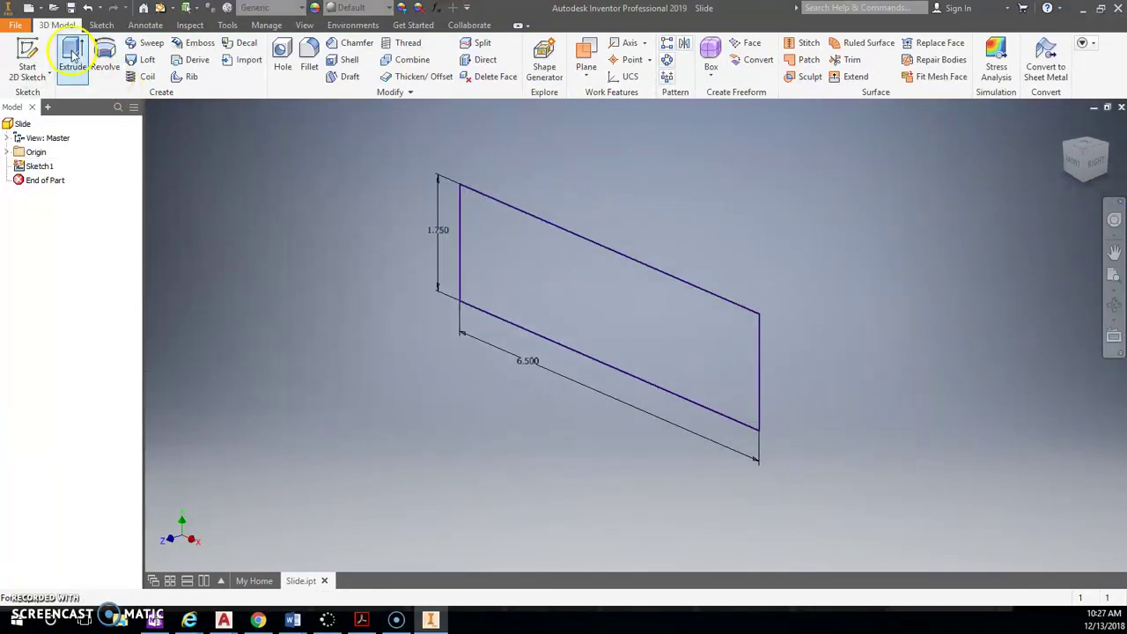
left_click(73, 54)
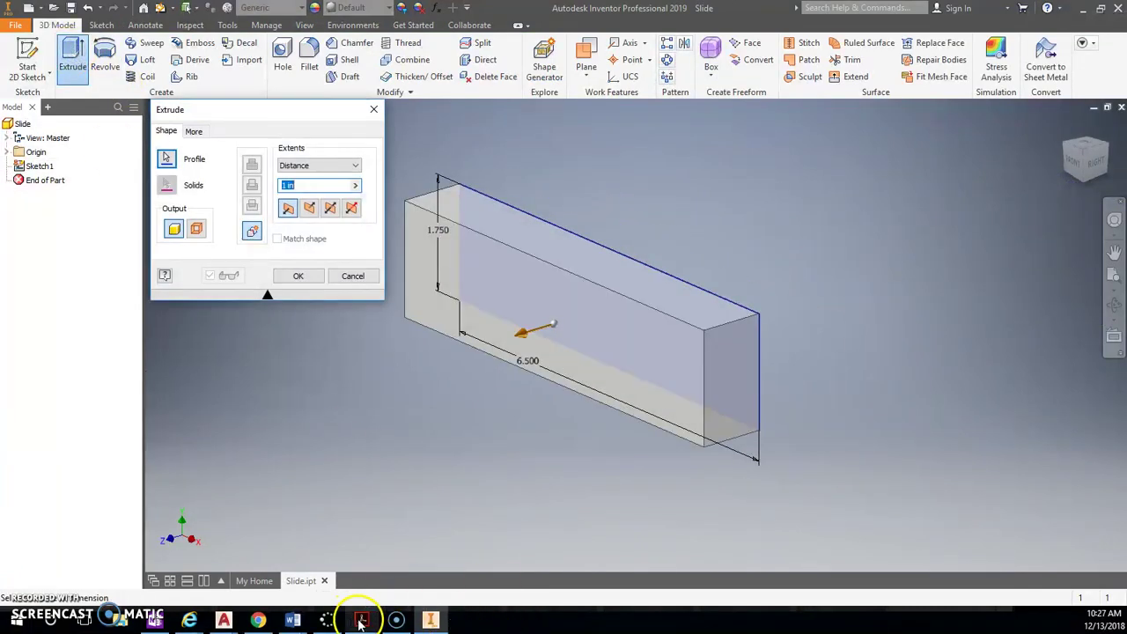
left_click(360, 622)
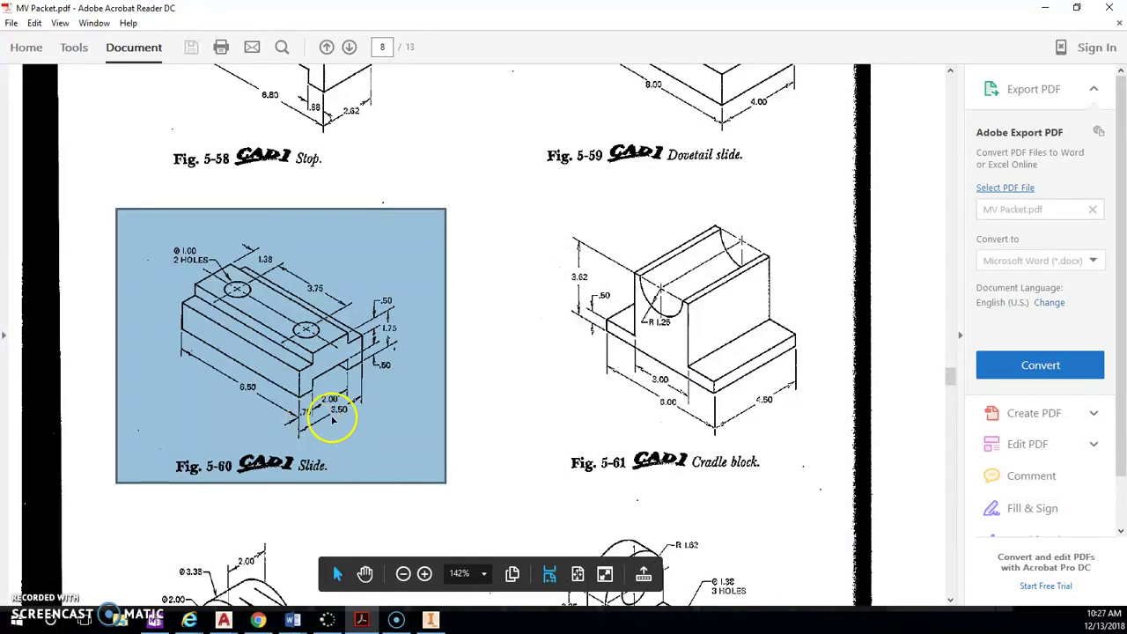
left_click(1043, 8)
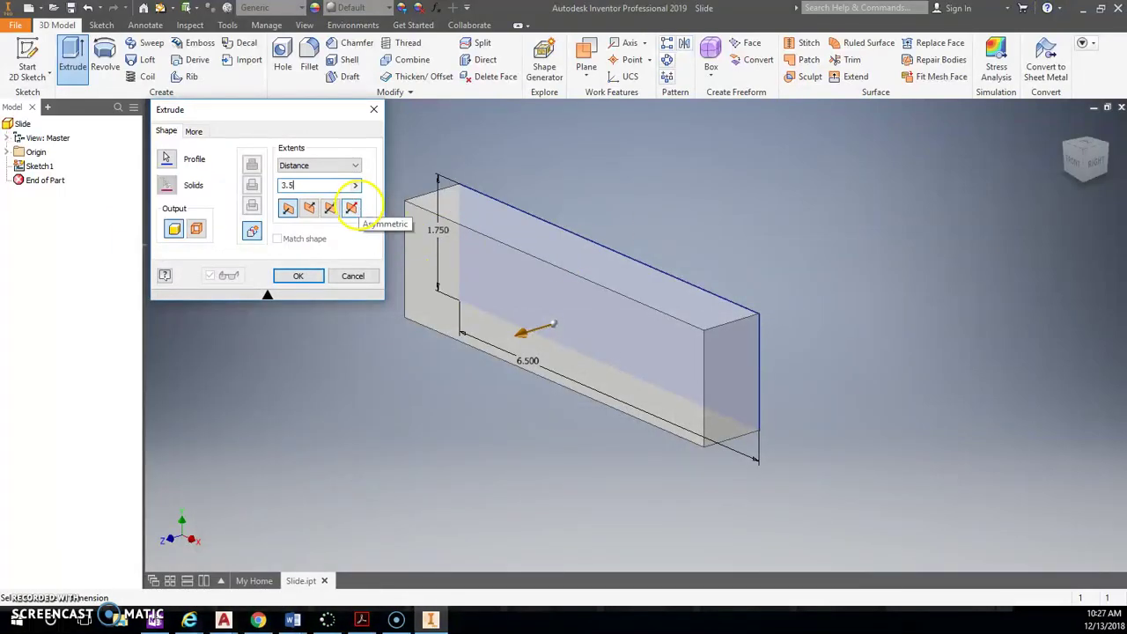
key("Return")
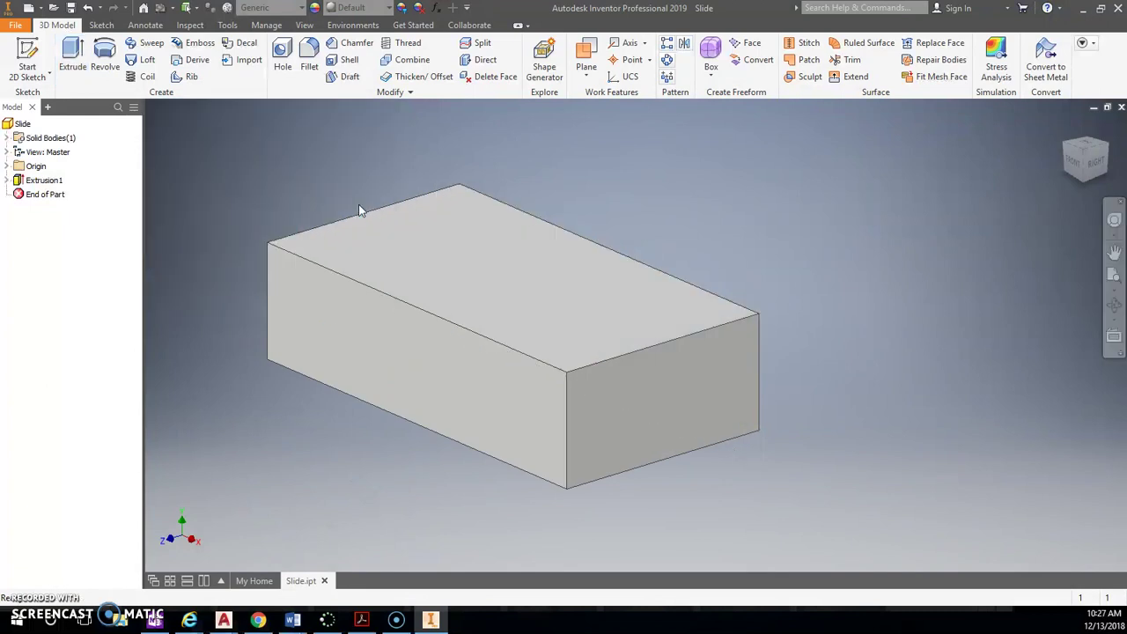
Start a sketch on the block's end face and draw a rectangle on the bottom edge
left_click(29, 53)
left_click(649, 413)
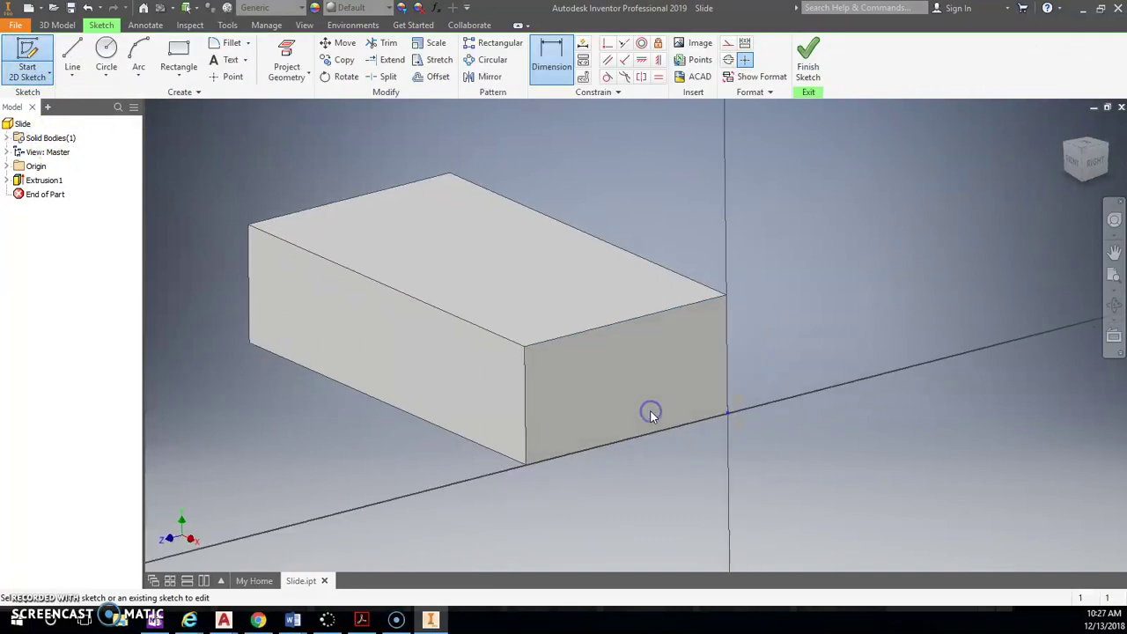
left_click(362, 620)
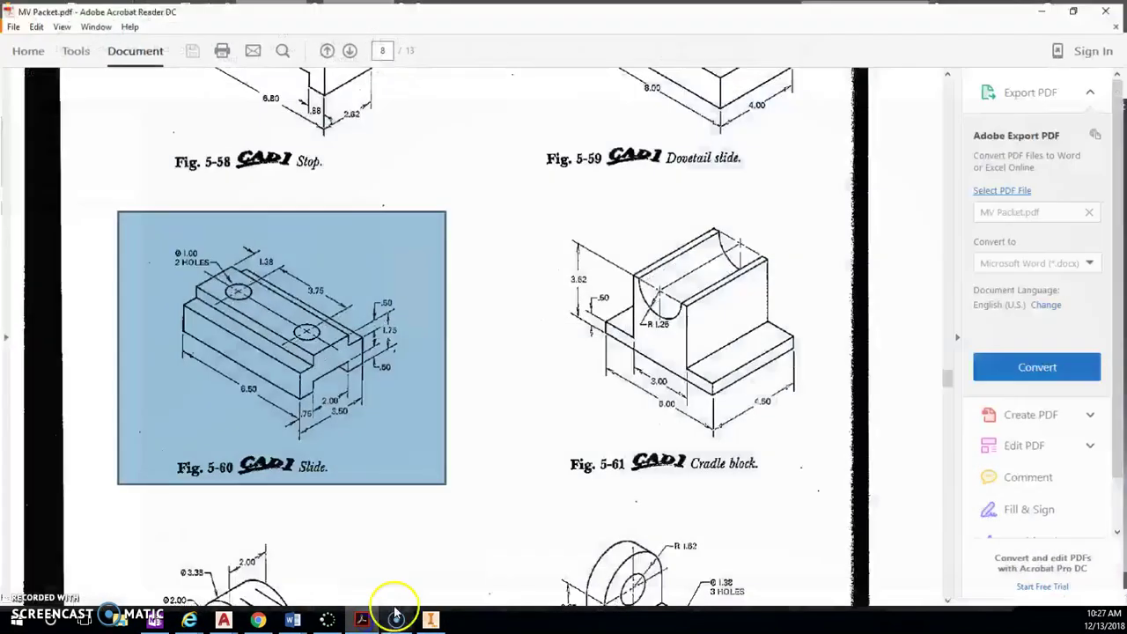
left_click(332, 367)
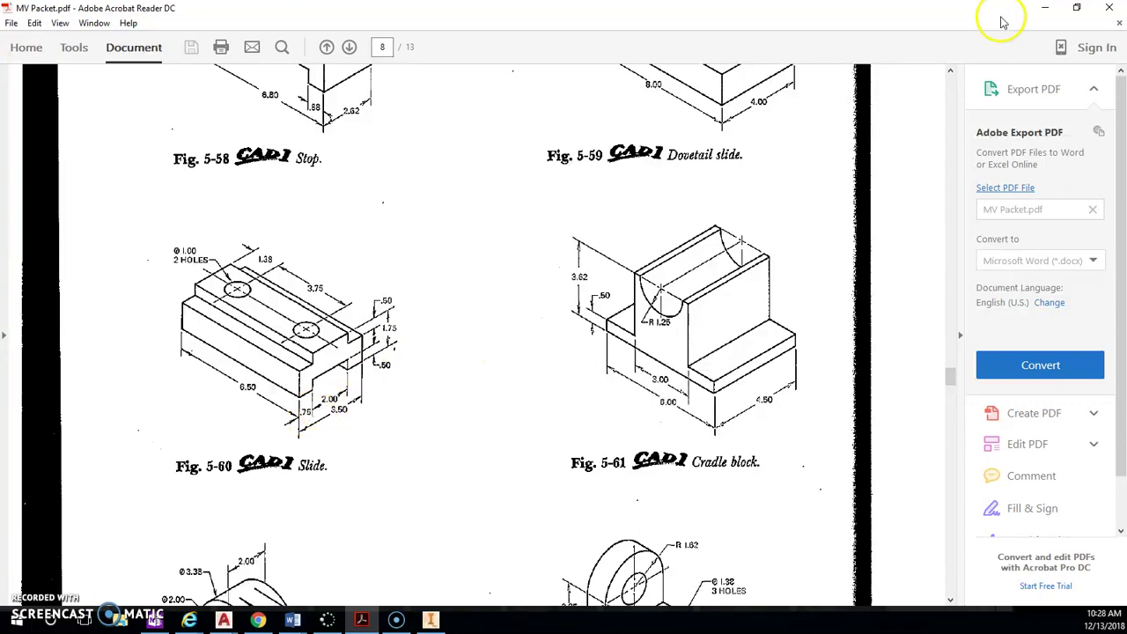
left_click(1042, 11)
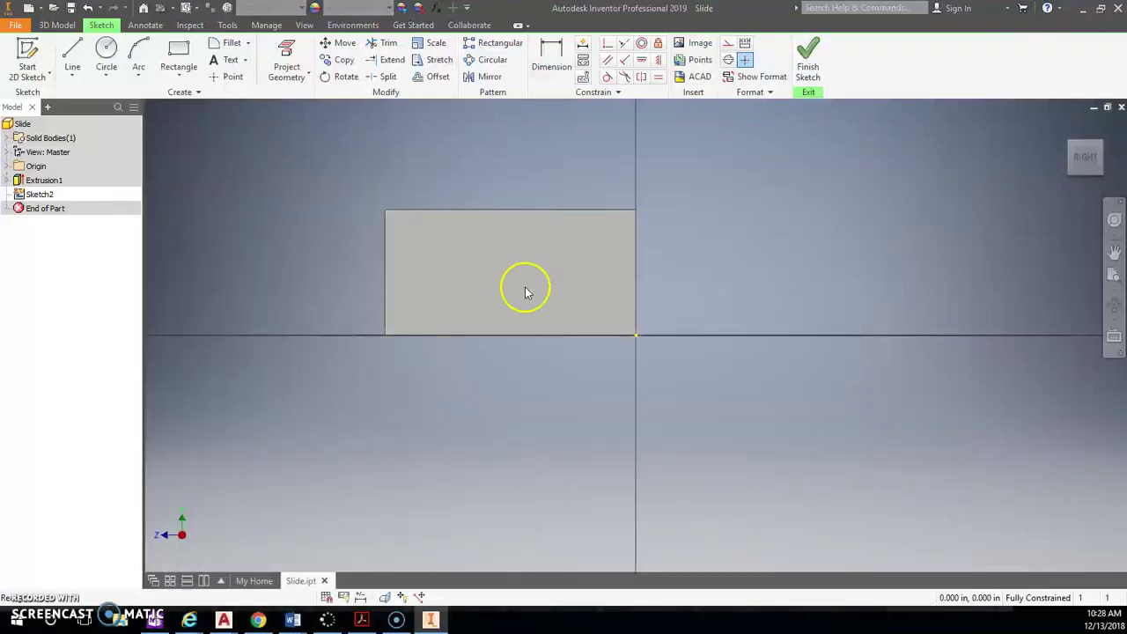
left_click(178, 54)
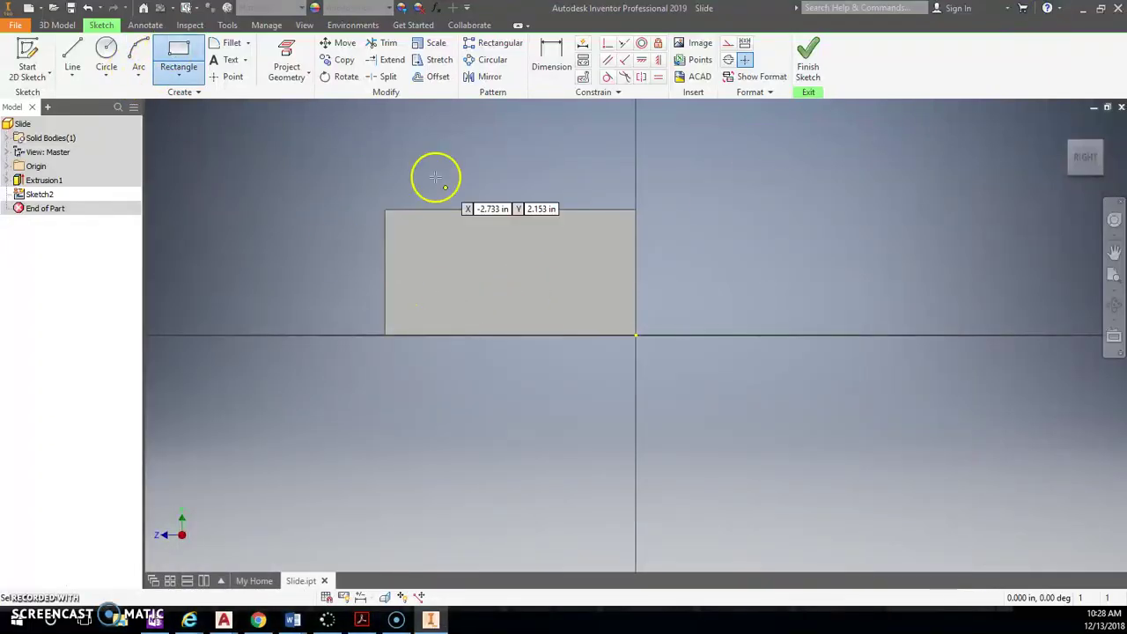
left_click(445, 335)
left_click(570, 290)
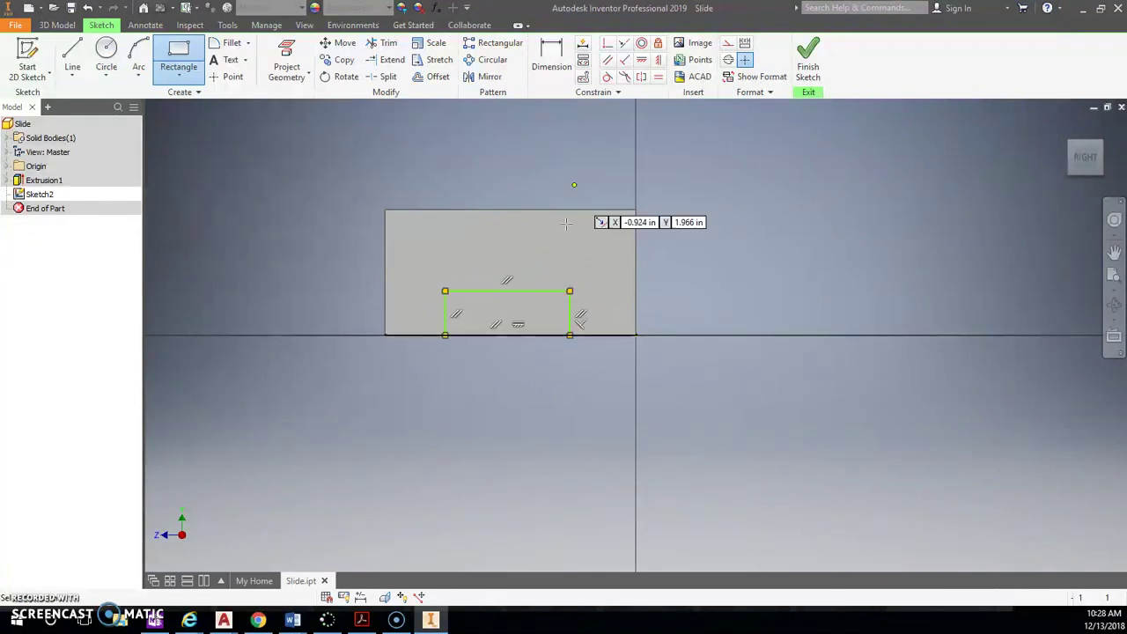
Dimension the channel rectangle: 0.75 from the edge, 2 wide, 0.5 high
left_click(552, 62)
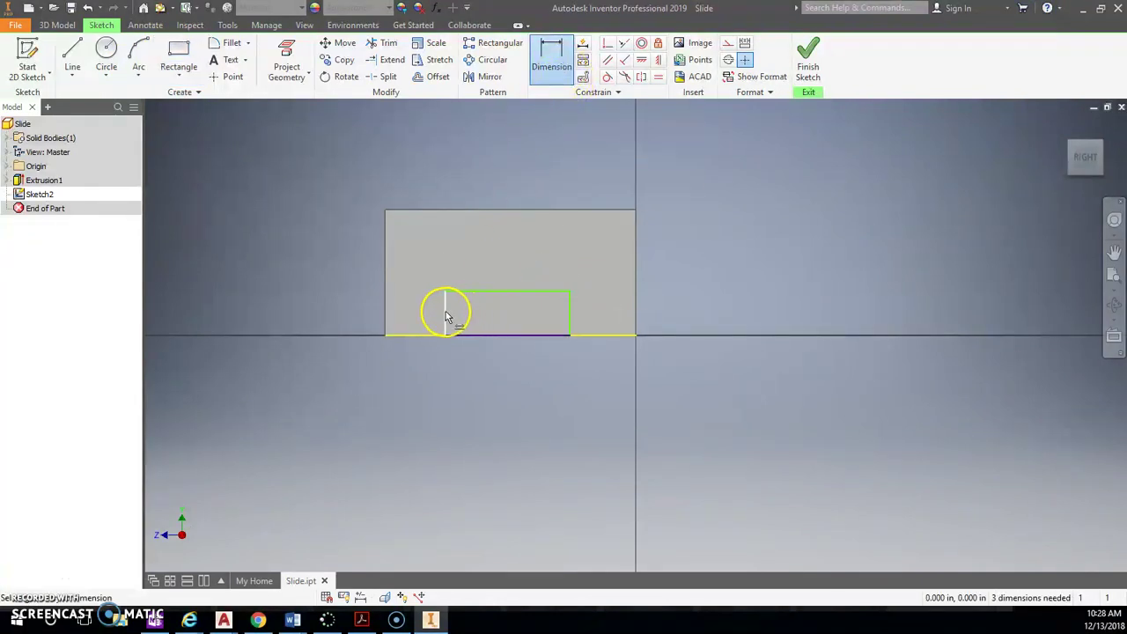
left_click(398, 335)
left_click(410, 370)
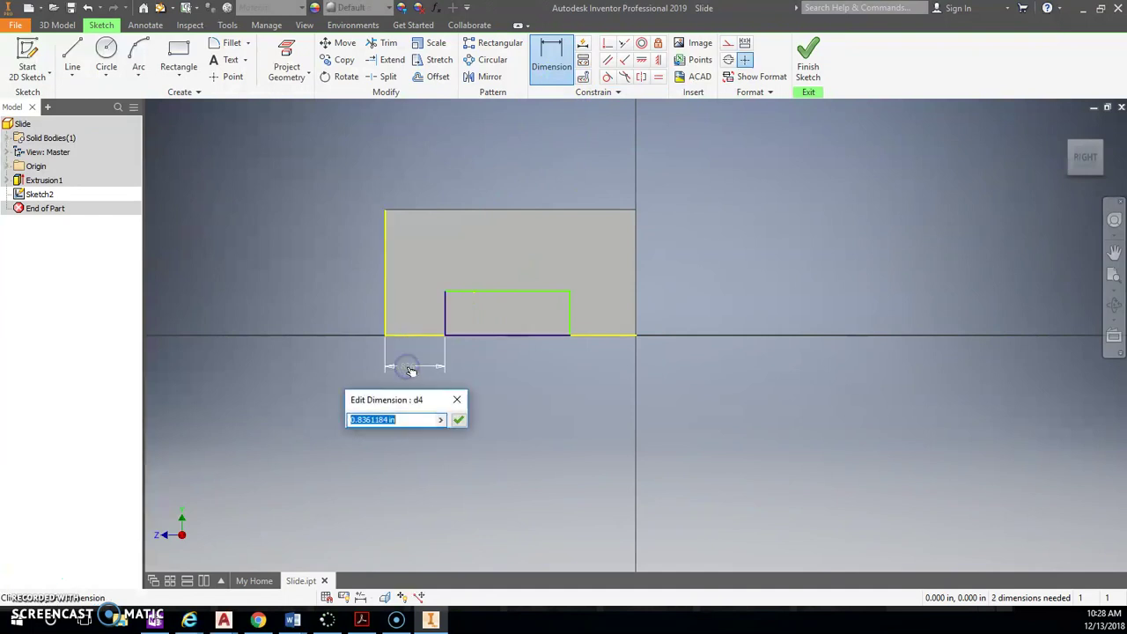
type(".75")
key("Return")
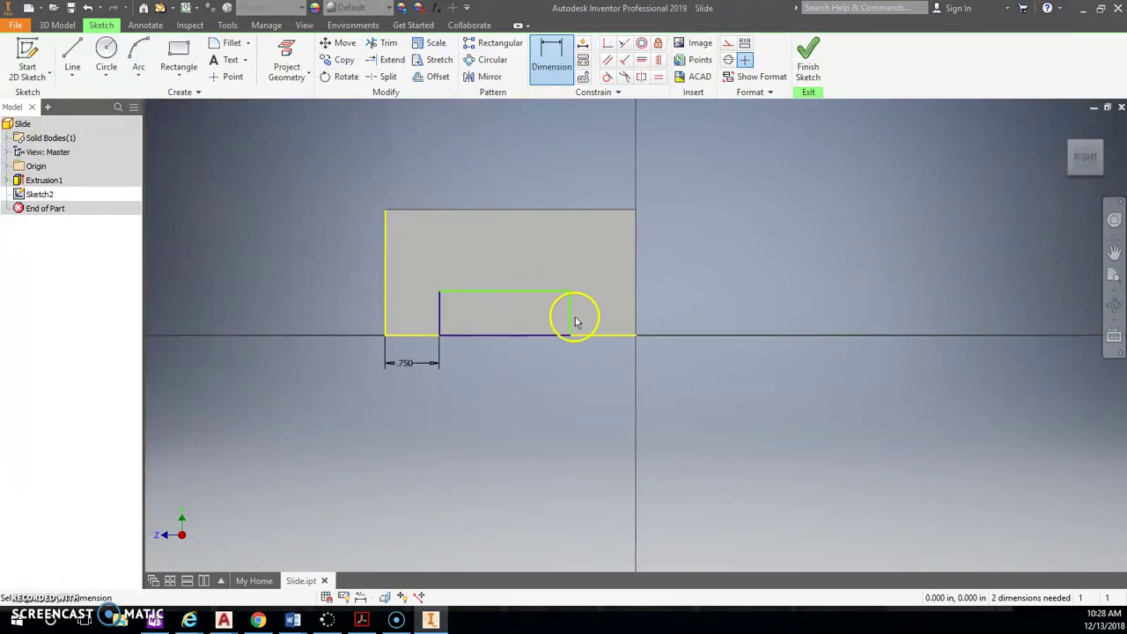
left_click(539, 293)
left_click(529, 269)
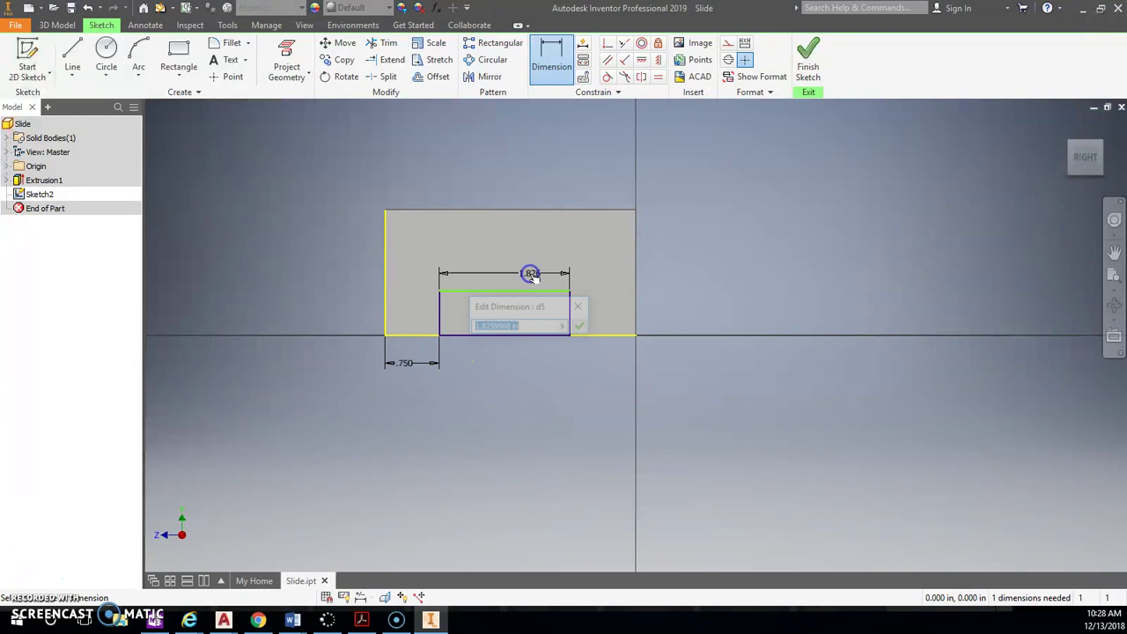
type("2")
key("Return")
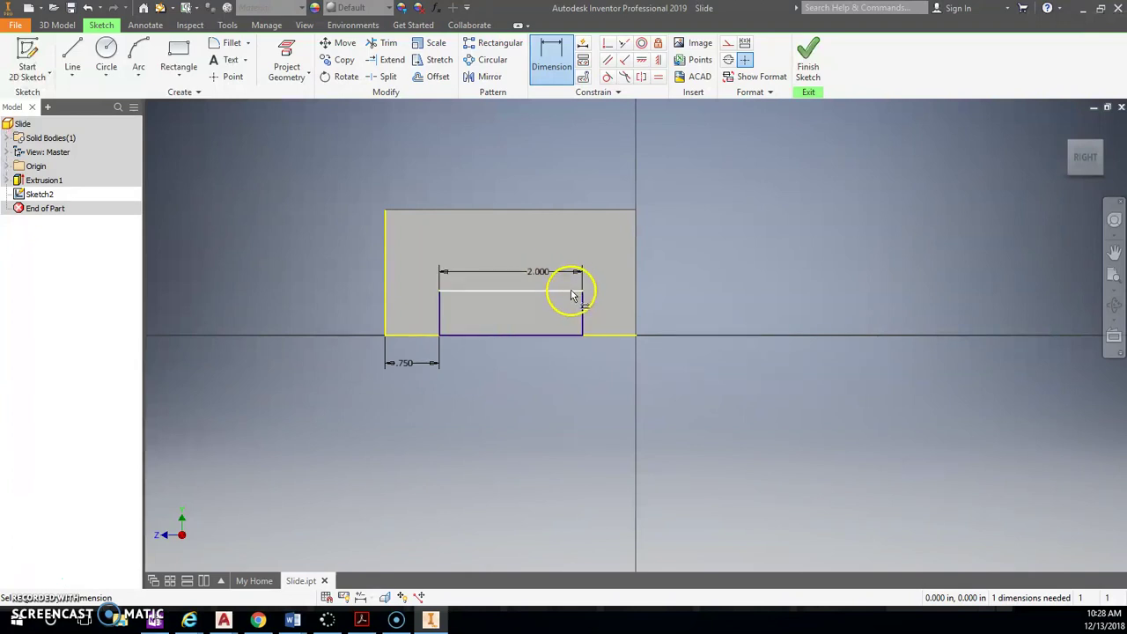
left_click(577, 334)
left_click(604, 335)
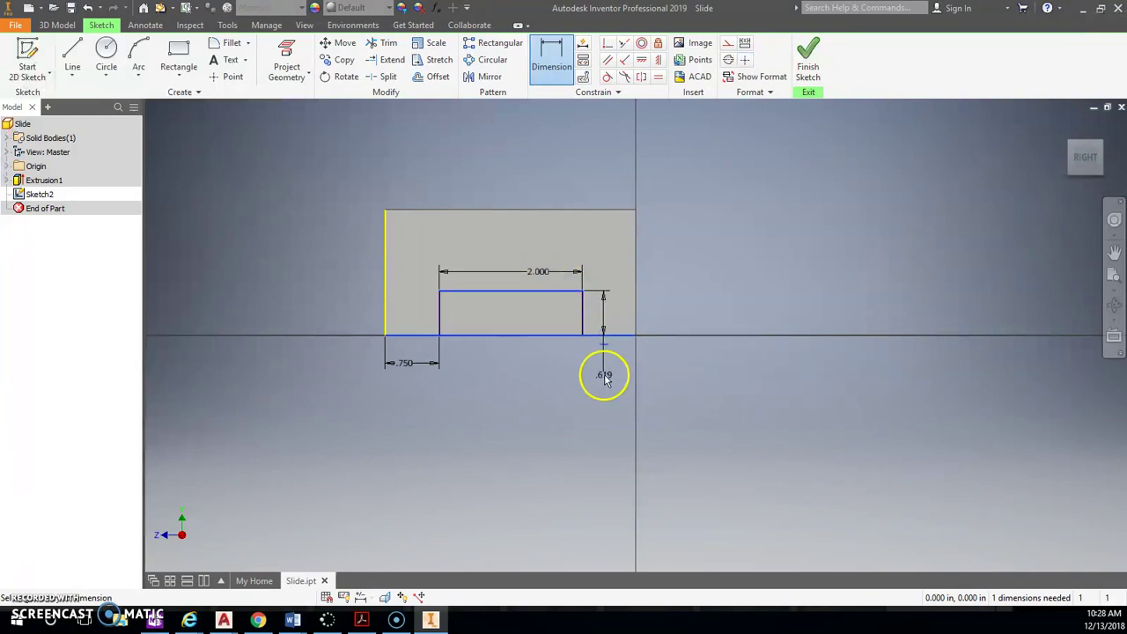
left_click(613, 372)
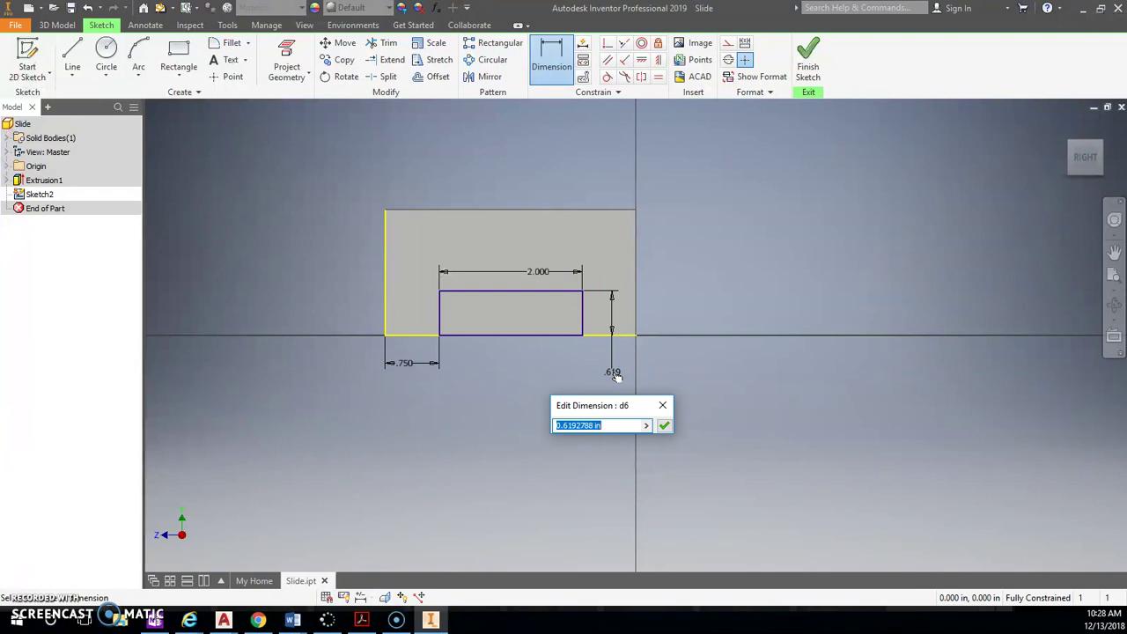
key("Return")
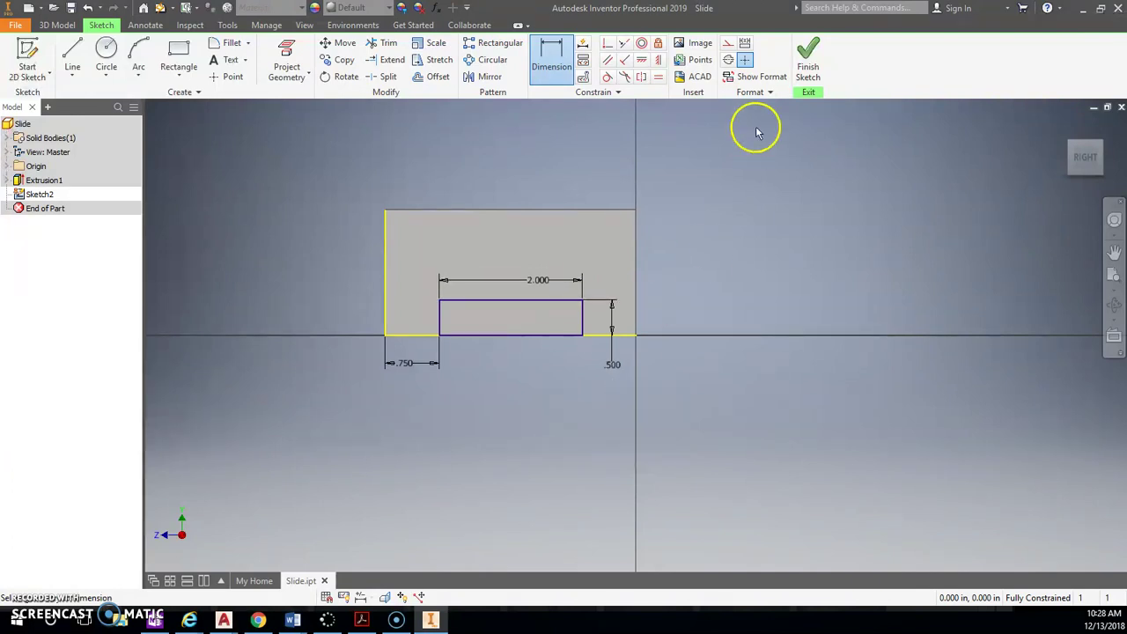
Extrude-cut the 2.000 by .500 channel rectangle with extents set to All
left_click(809, 55)
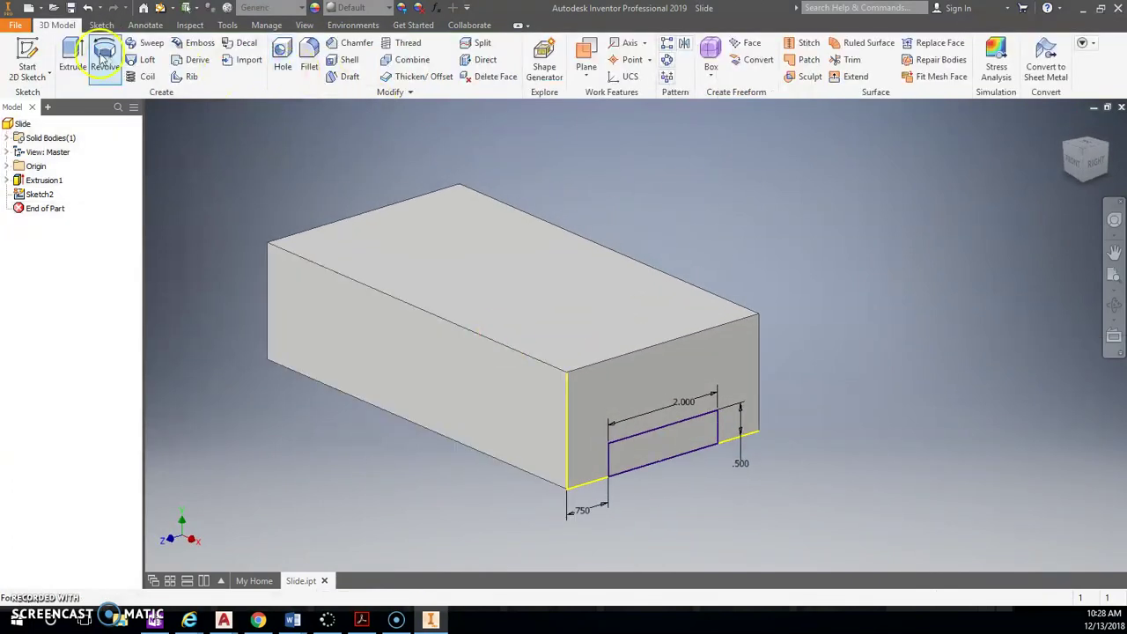
left_click(72, 54)
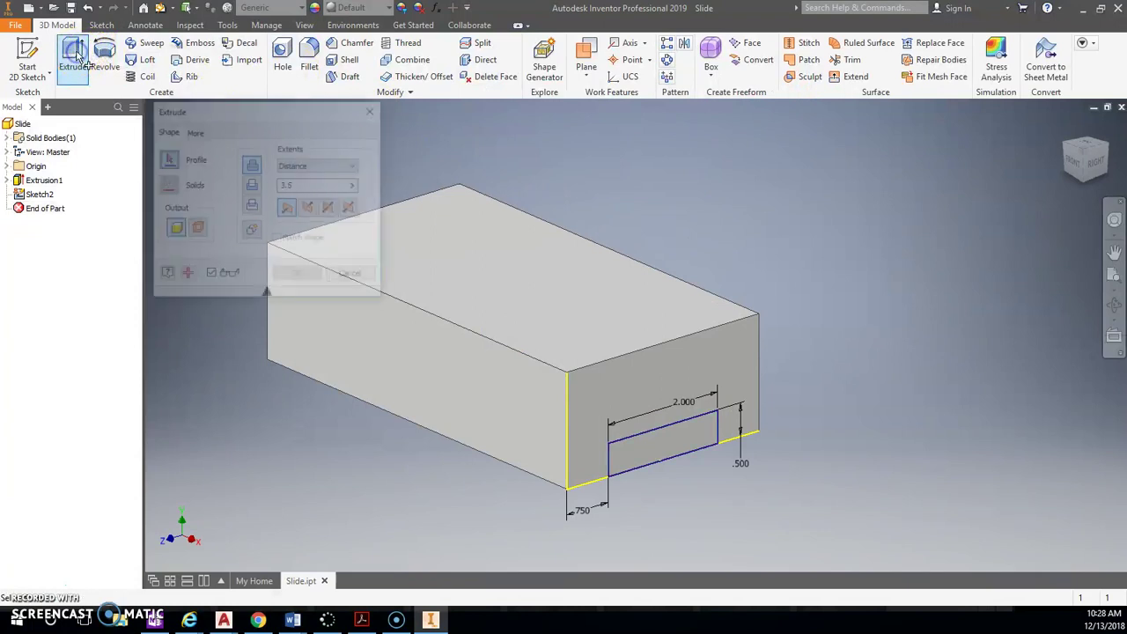
left_click(684, 447)
left_click(252, 184)
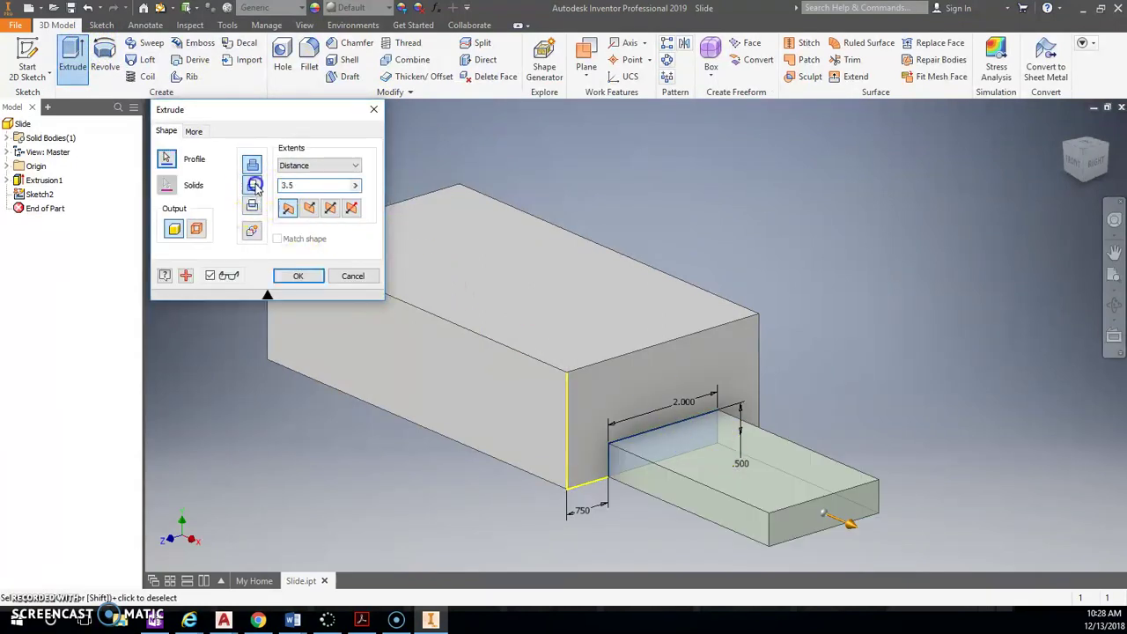
left_click(353, 165)
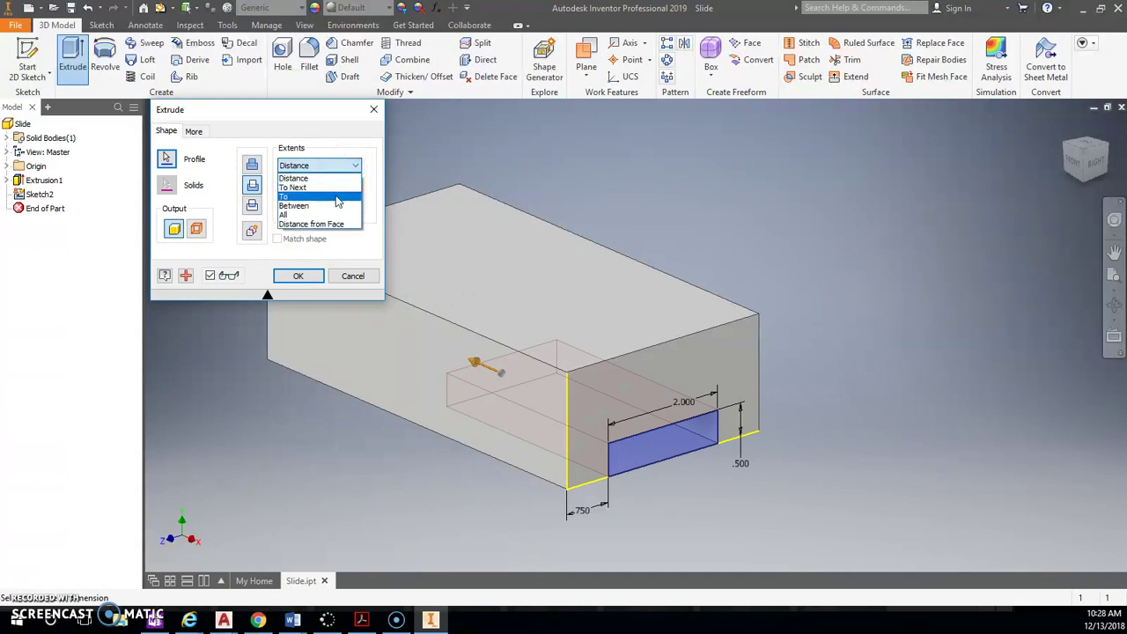
left_click(319, 214)
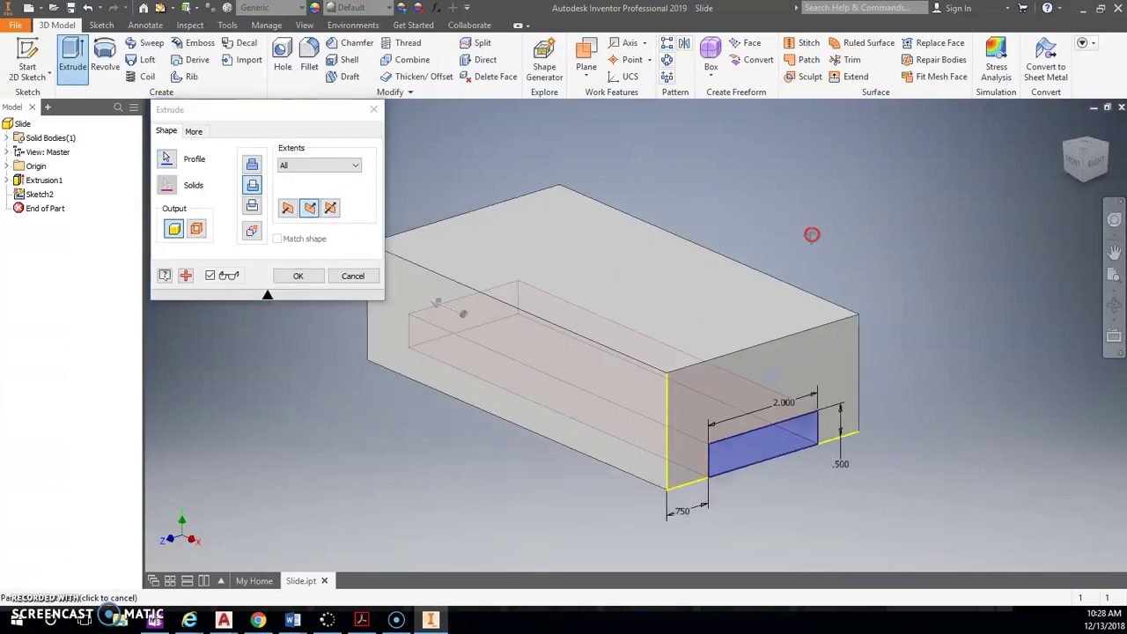
left_click(304, 276)
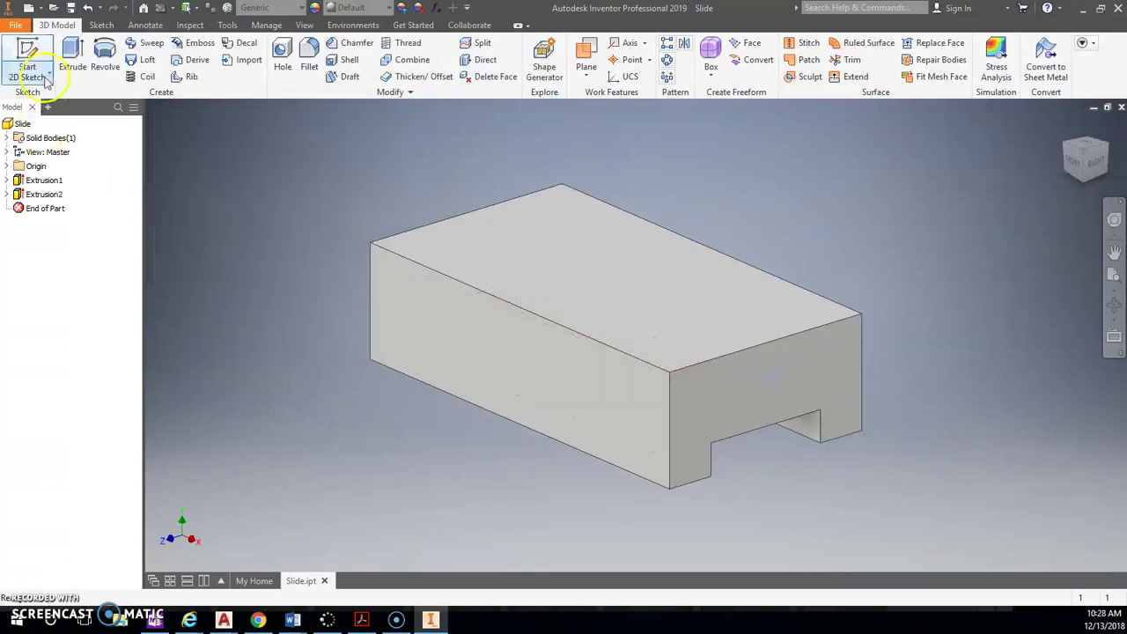
On a new end-face sketch, draw rectangles at the profile's top-left and top-right corners
left_click(32, 55)
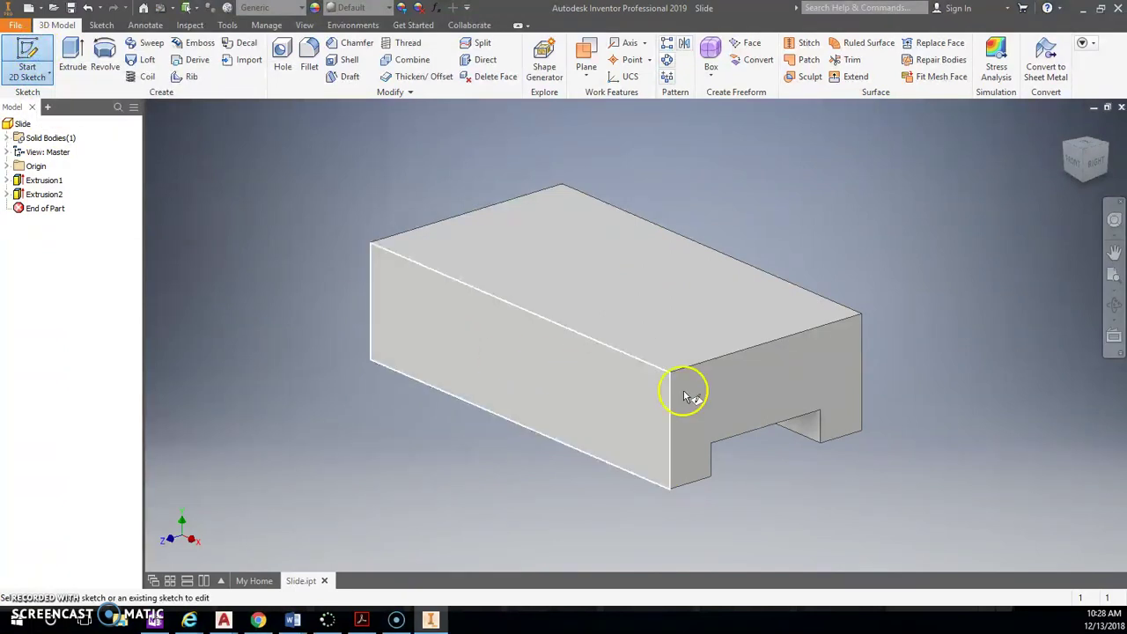
left_click(737, 395)
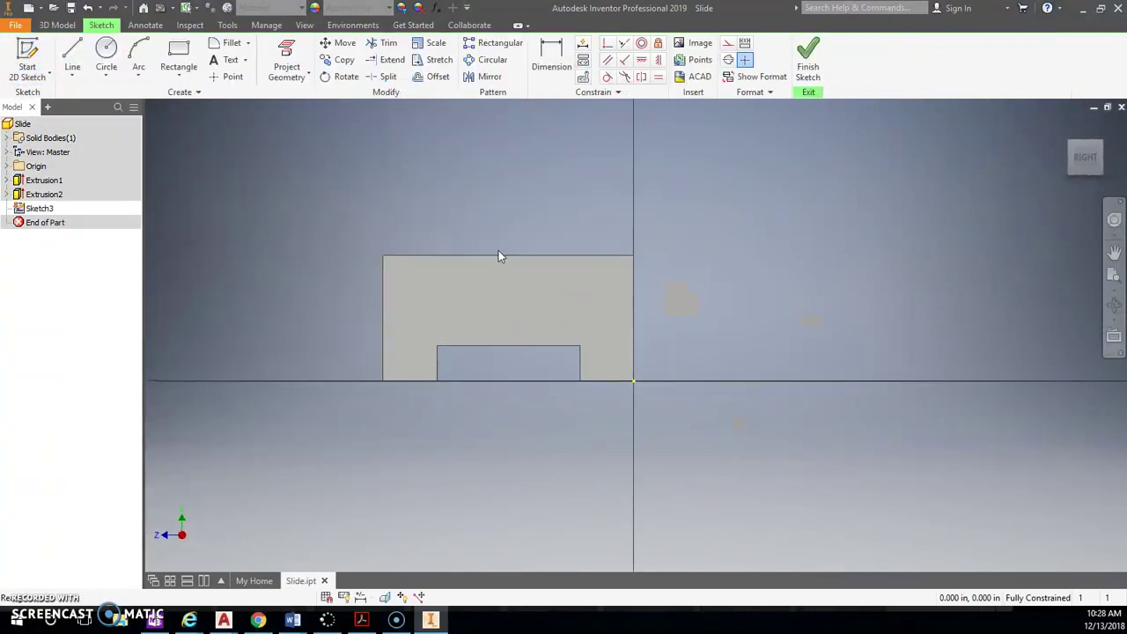
left_click(179, 55)
left_click(383, 255)
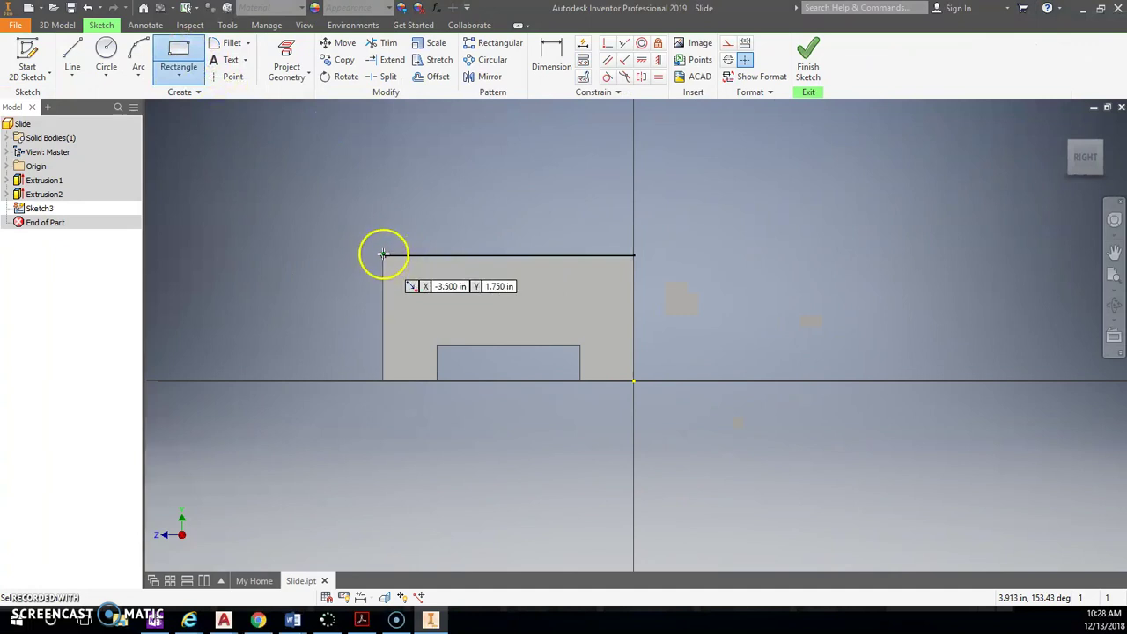
left_click(440, 290)
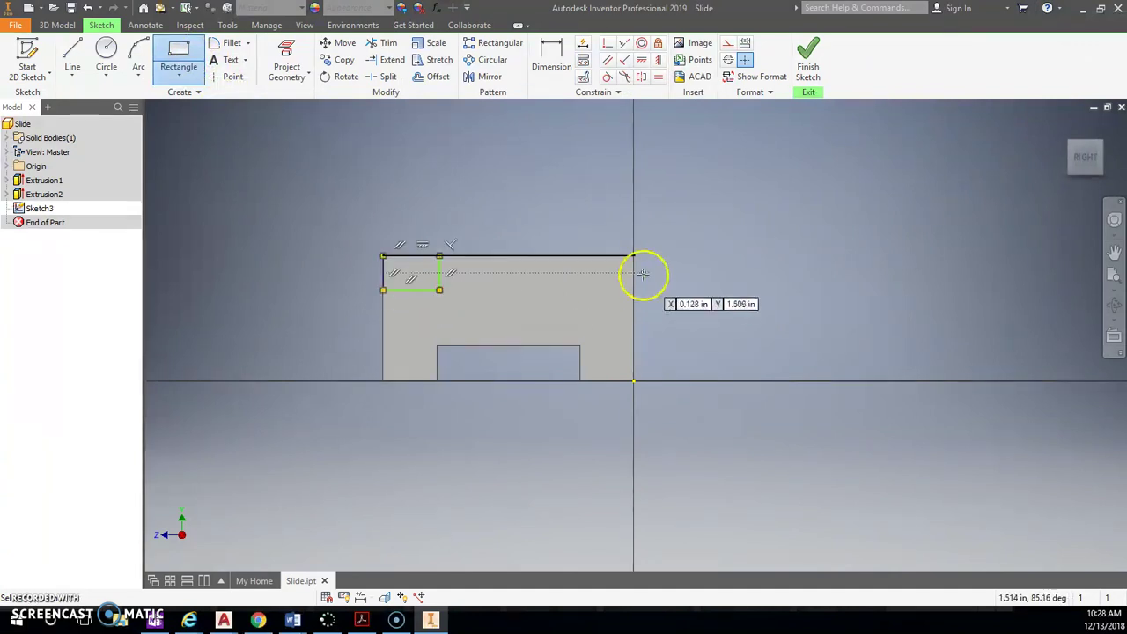
left_click(633, 258)
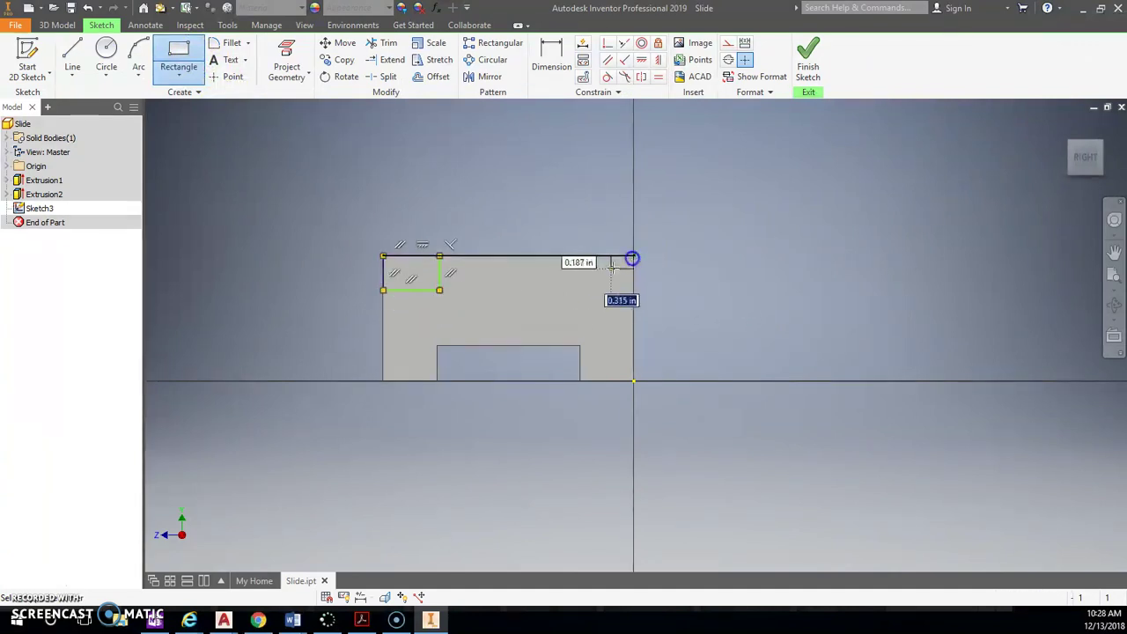
left_click(573, 301)
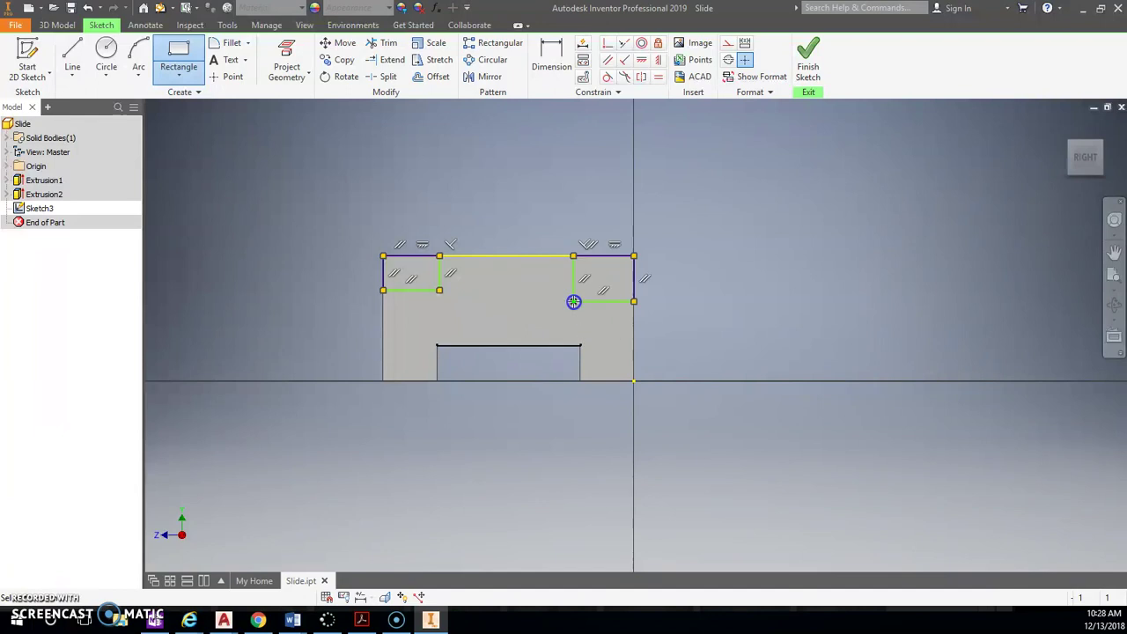
left_click(551, 60)
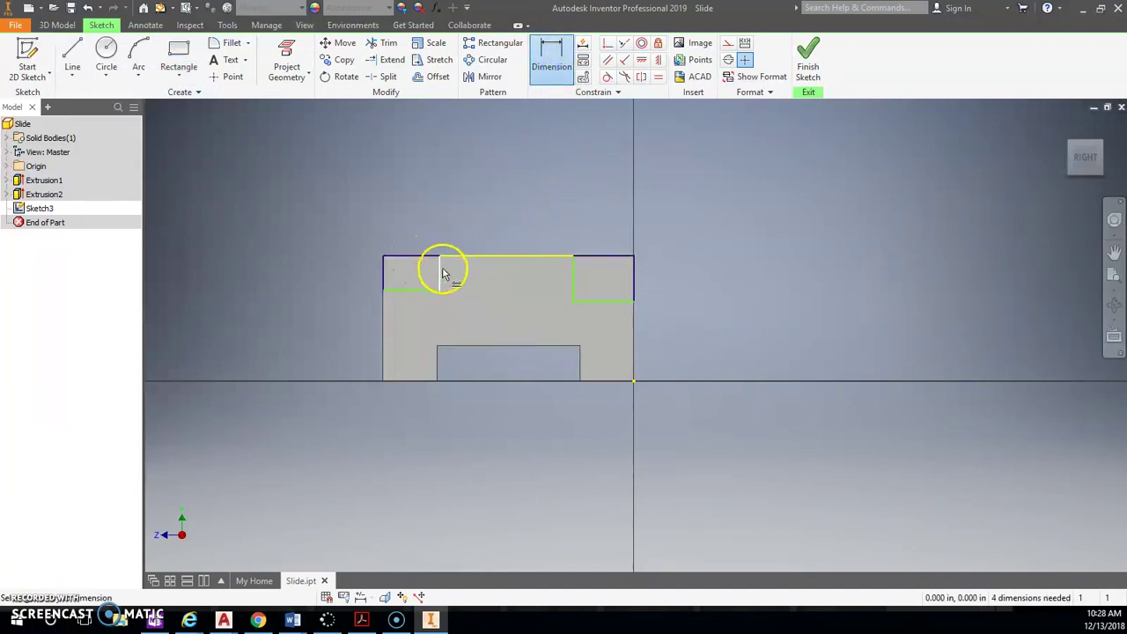
Dimension the left corner rectangle .500 deep and .750 wide
left_click(472, 275)
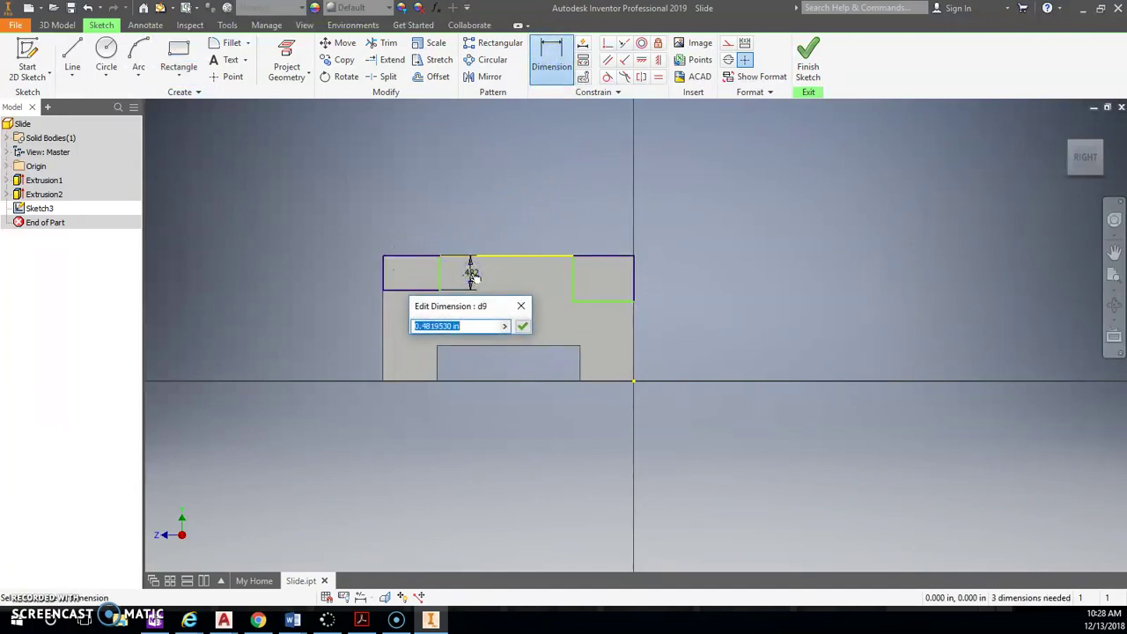
left_click(361, 620)
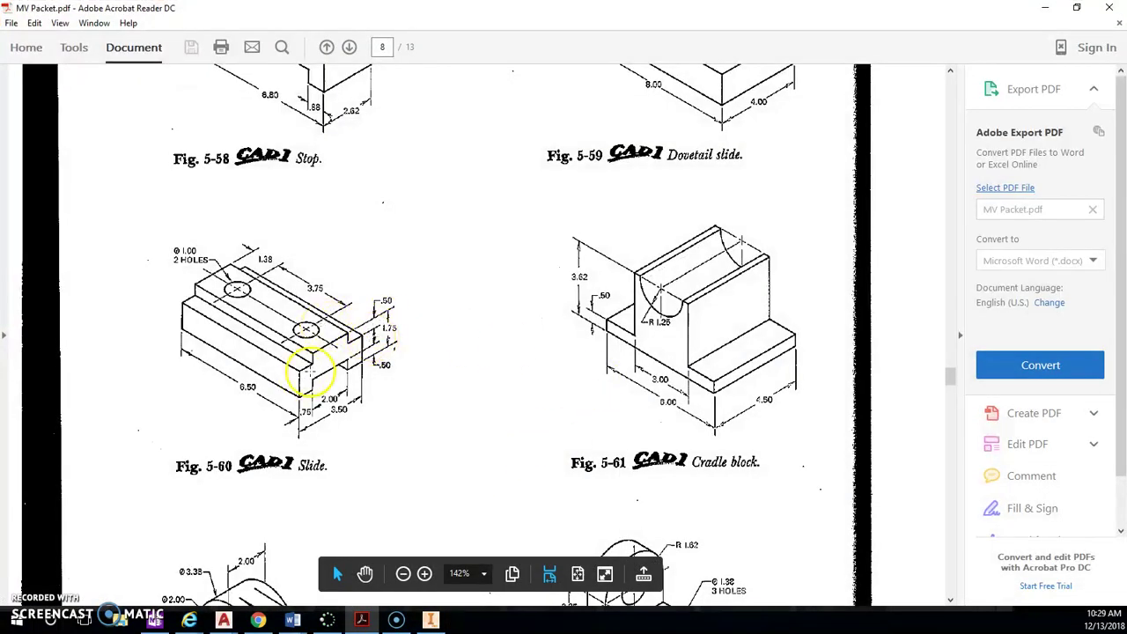
left_click(1046, 7)
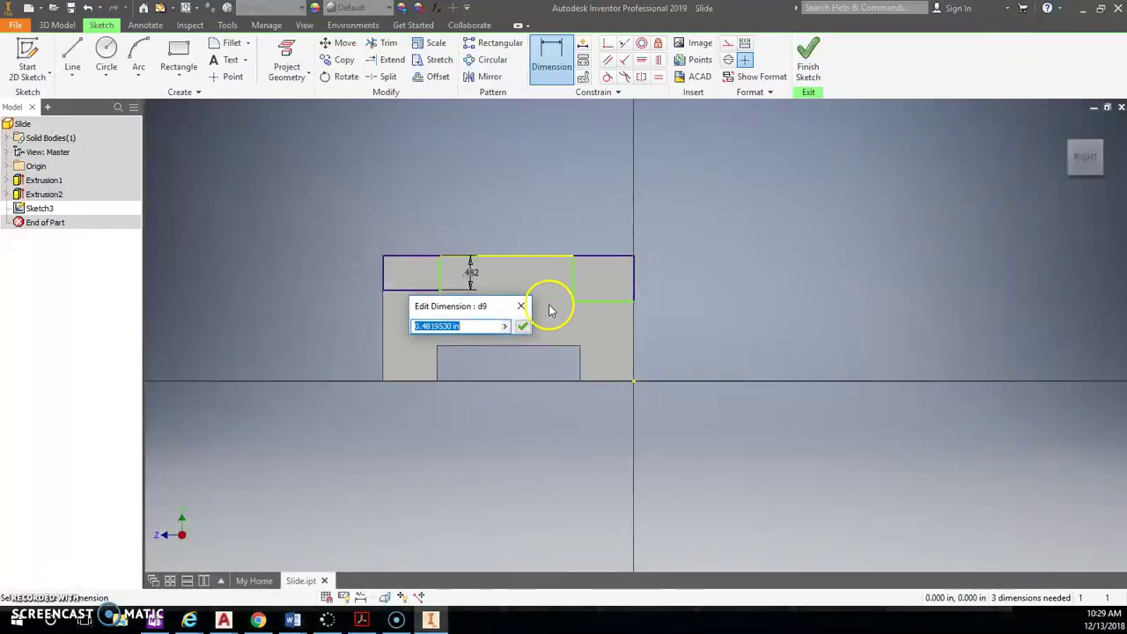
key("Return")
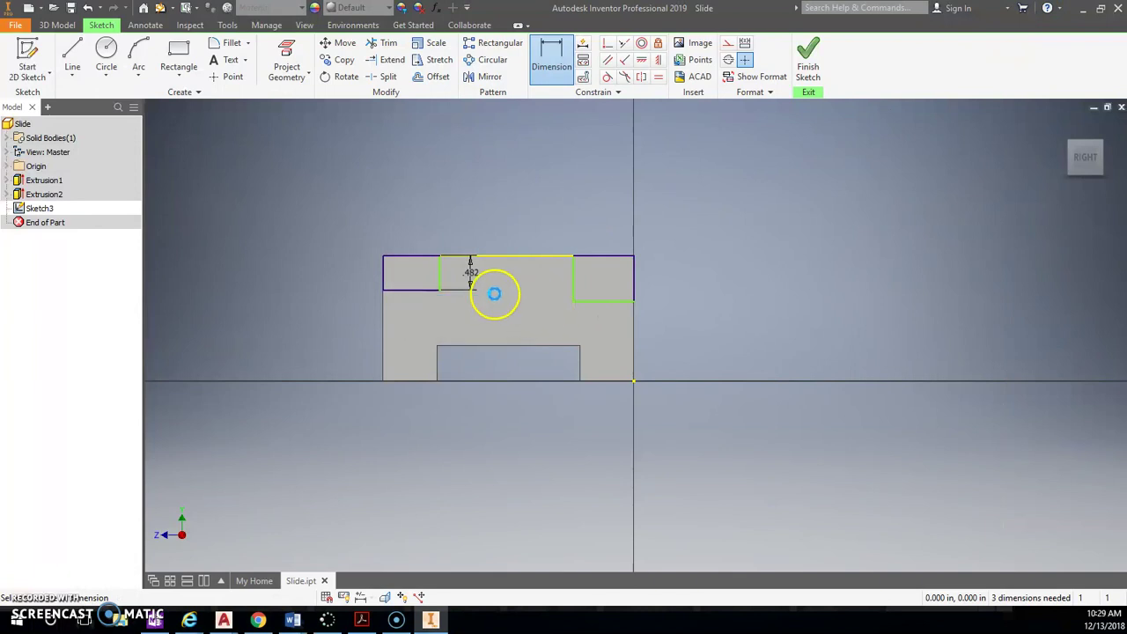
left_click(413, 308)
type(".")
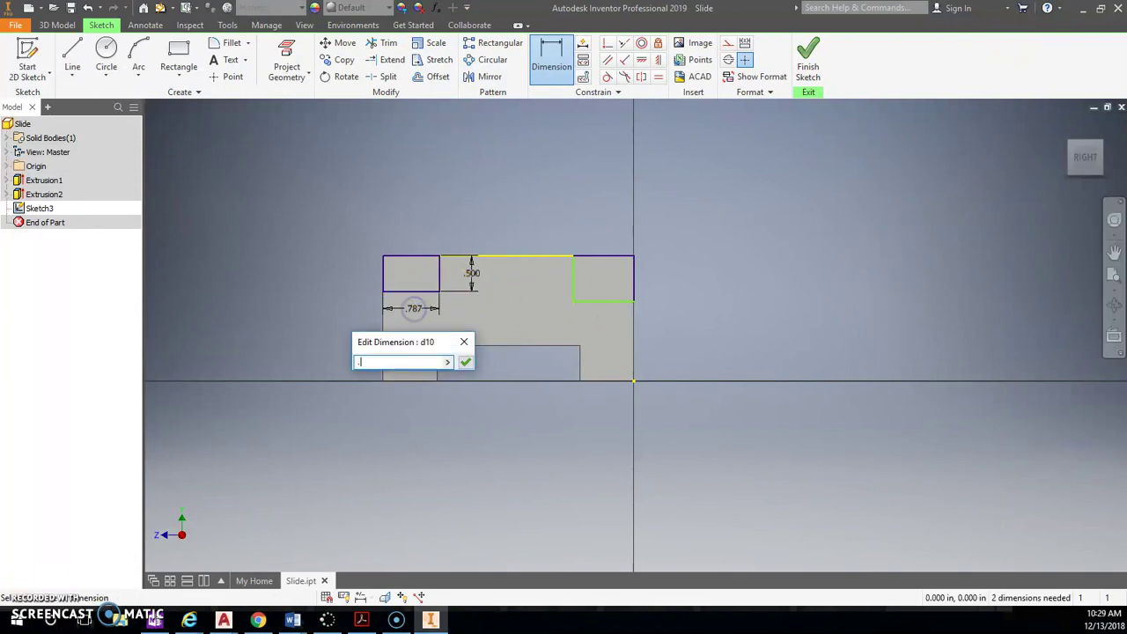
type("75")
key("Return")
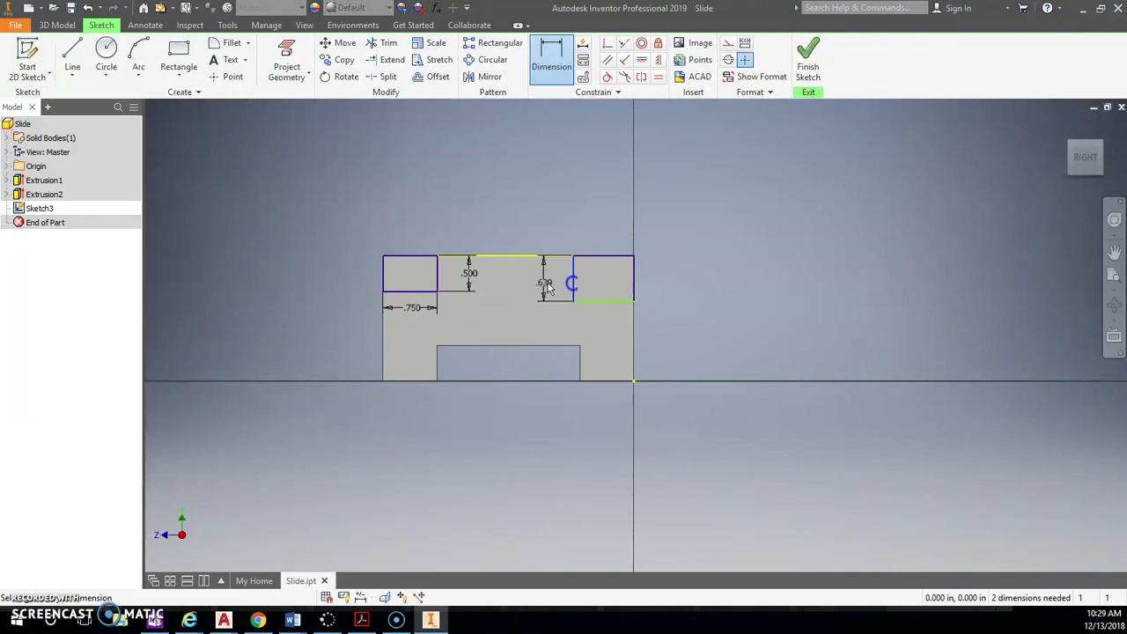
Dimension the right corner rectangle .500 deep and .750 wide, then finish the sketch
left_click(542, 287)
type(".5")
key("Return")
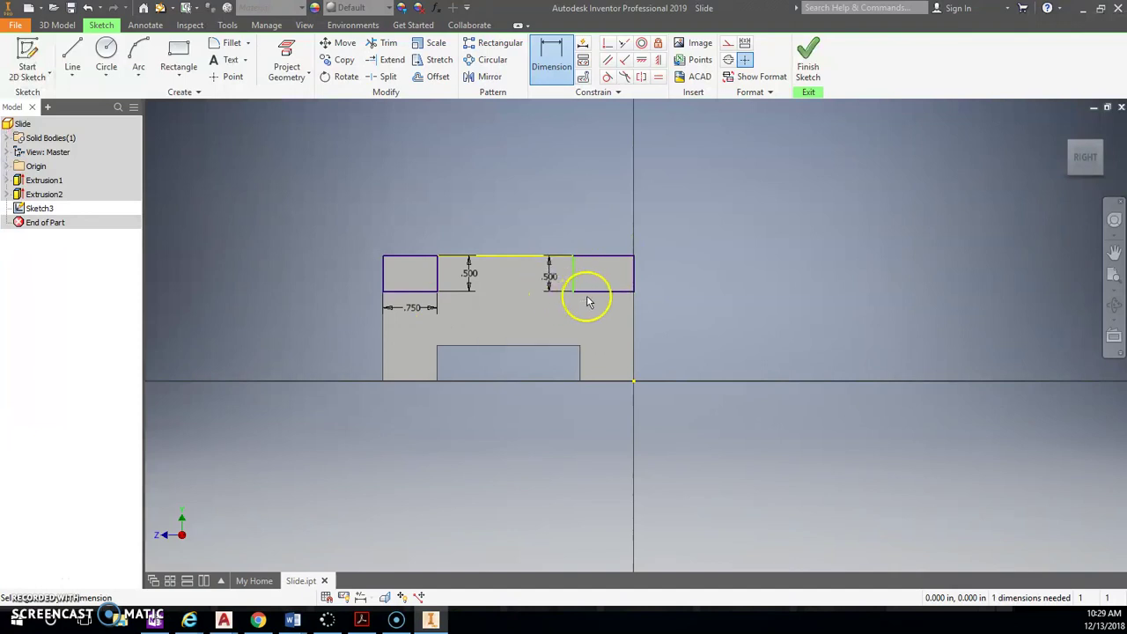
left_click(590, 301)
type(".")
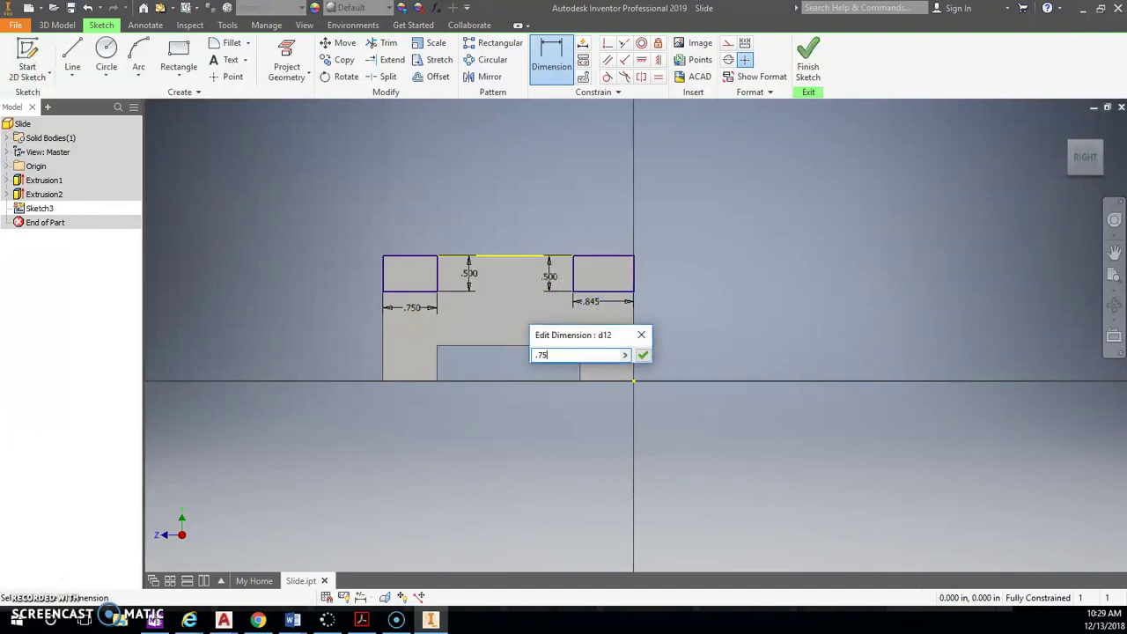
type("75")
key("Return")
left_click(809, 58)
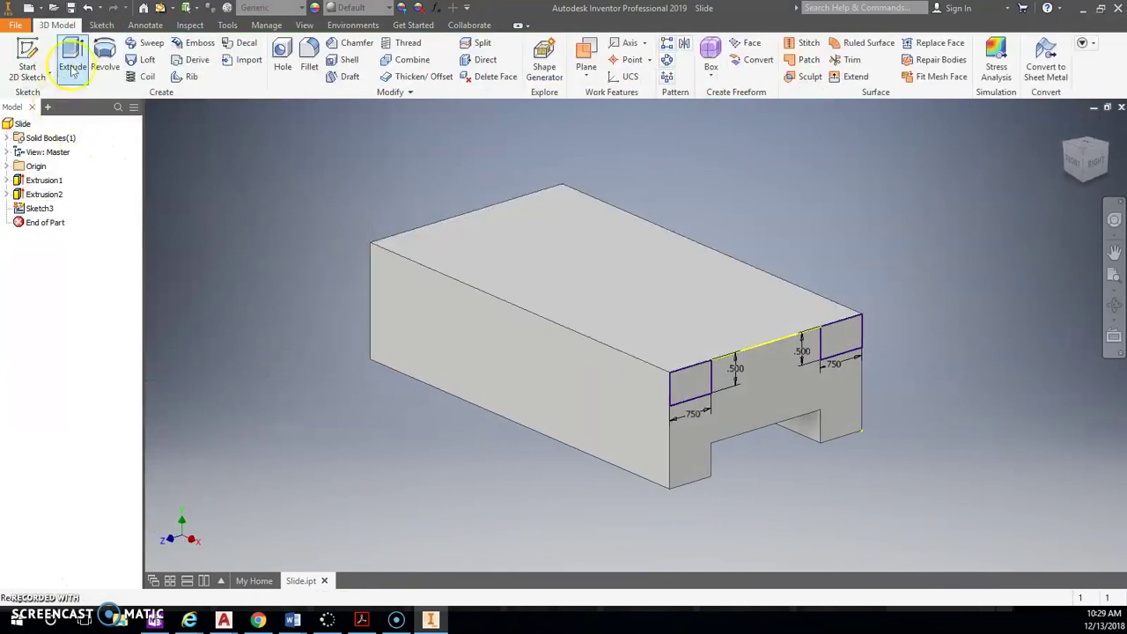
Extrude-cut both corner rectangles through All to form the two .750 by .500 rabbets
left_click(73, 70)
left_click(687, 379)
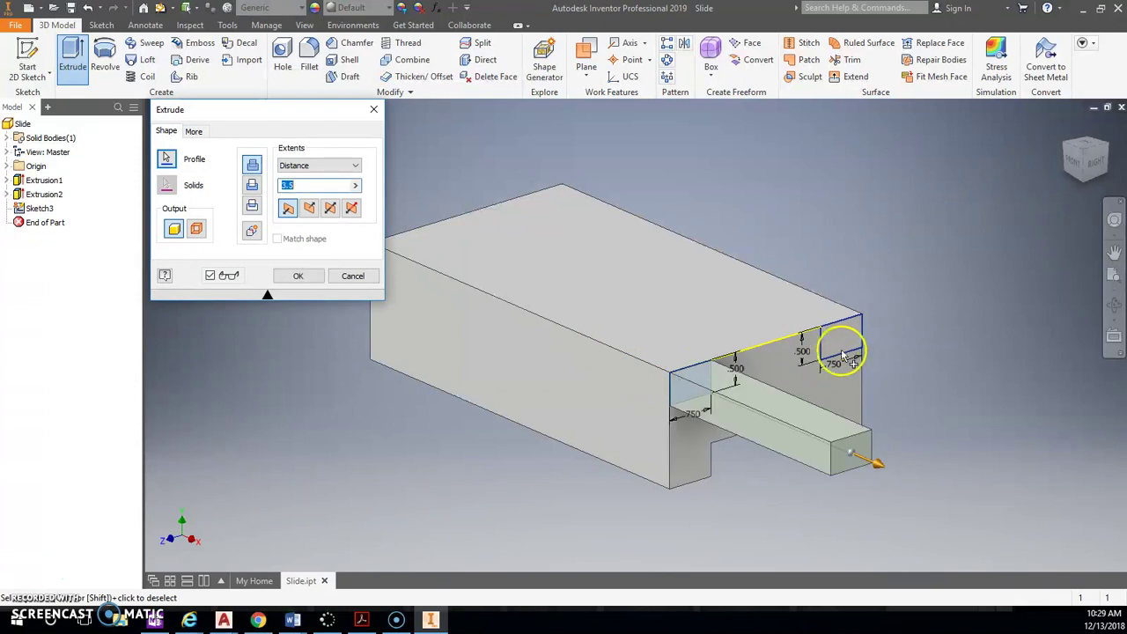
left_click(844, 356)
left_click(252, 185)
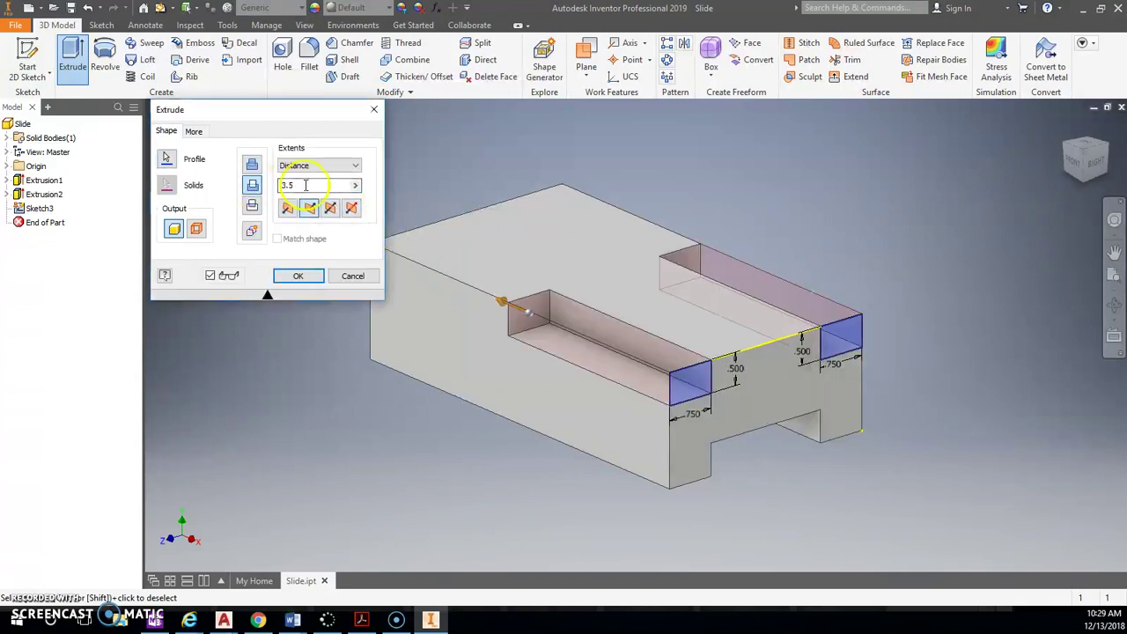
left_click(348, 165)
left_click(300, 201)
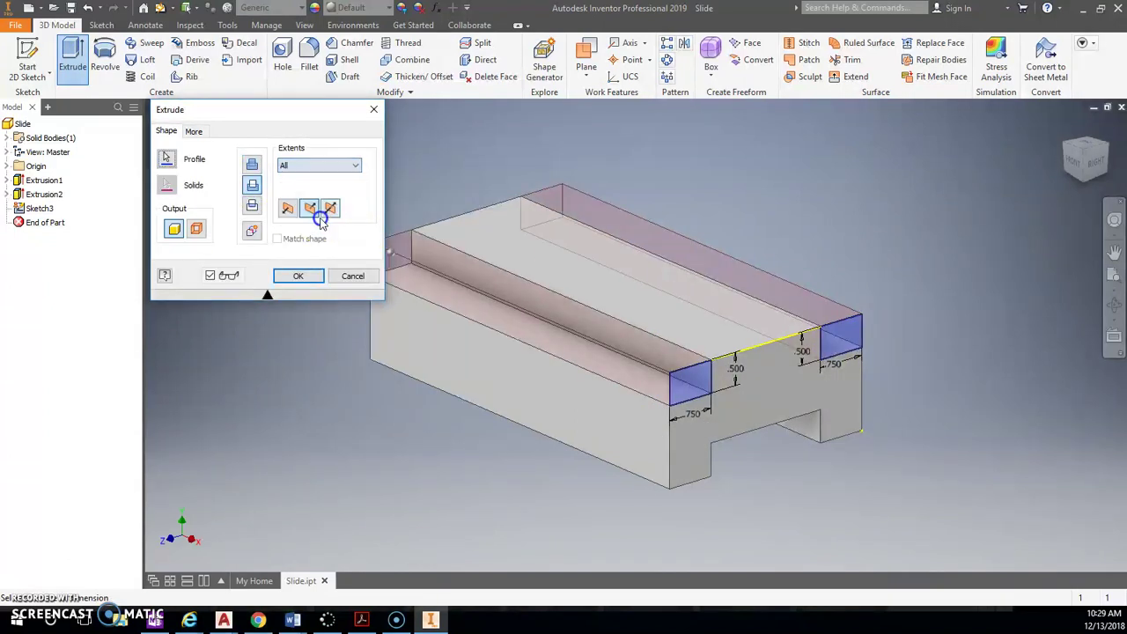
left_click(299, 275)
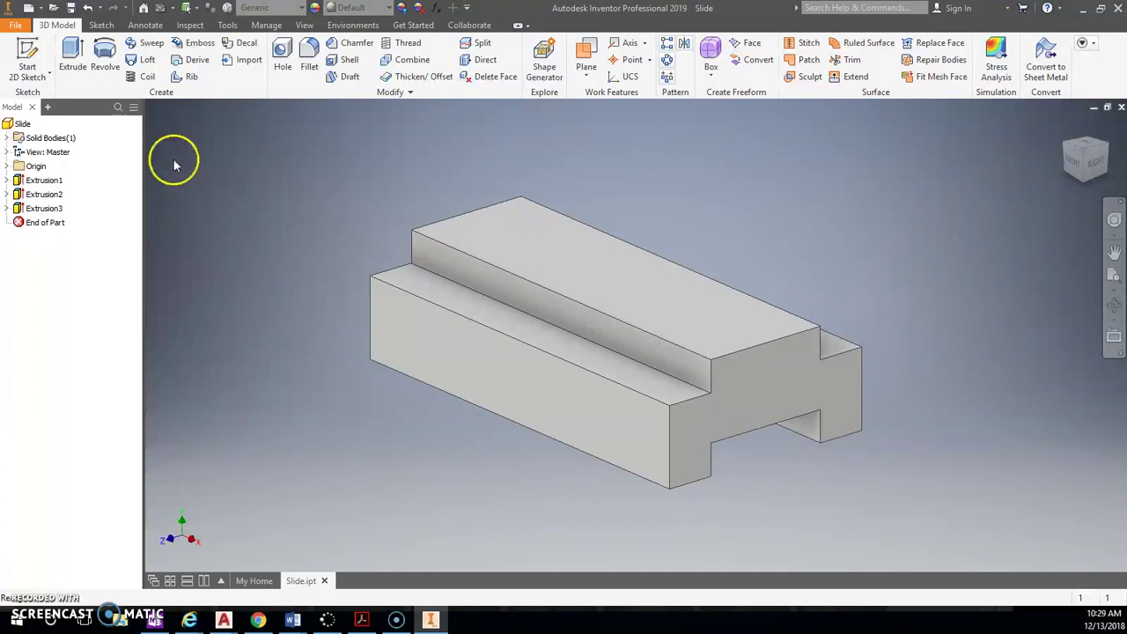
Create Sketch4 on the block's raised top face after rechecking the reference drawing
left_click(17, 28)
left_click(360, 201)
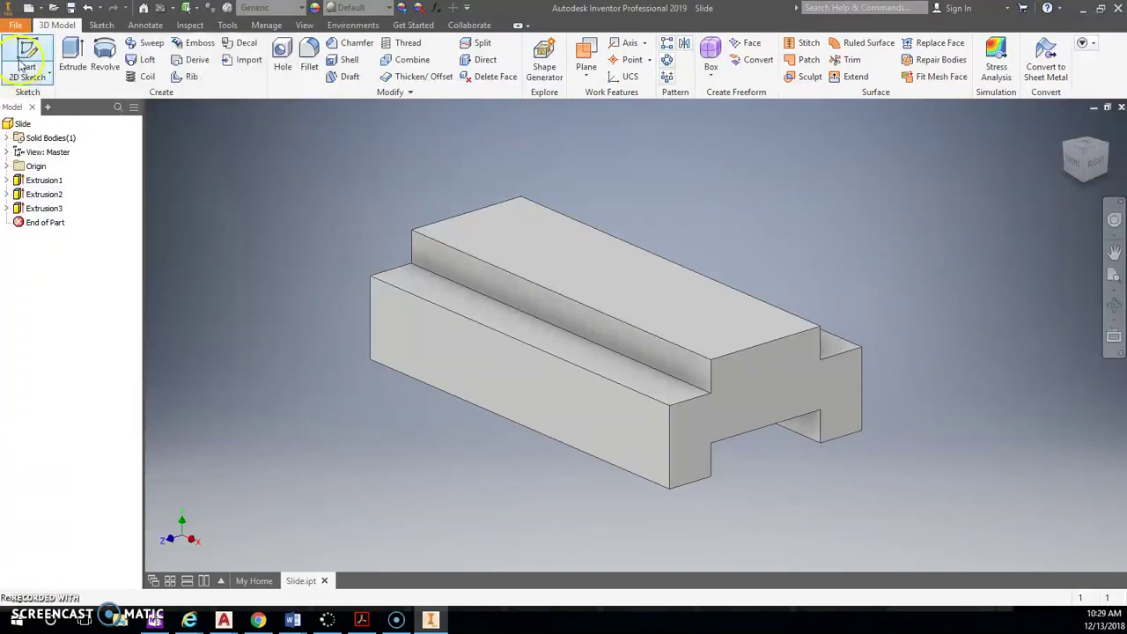
left_click(27, 61)
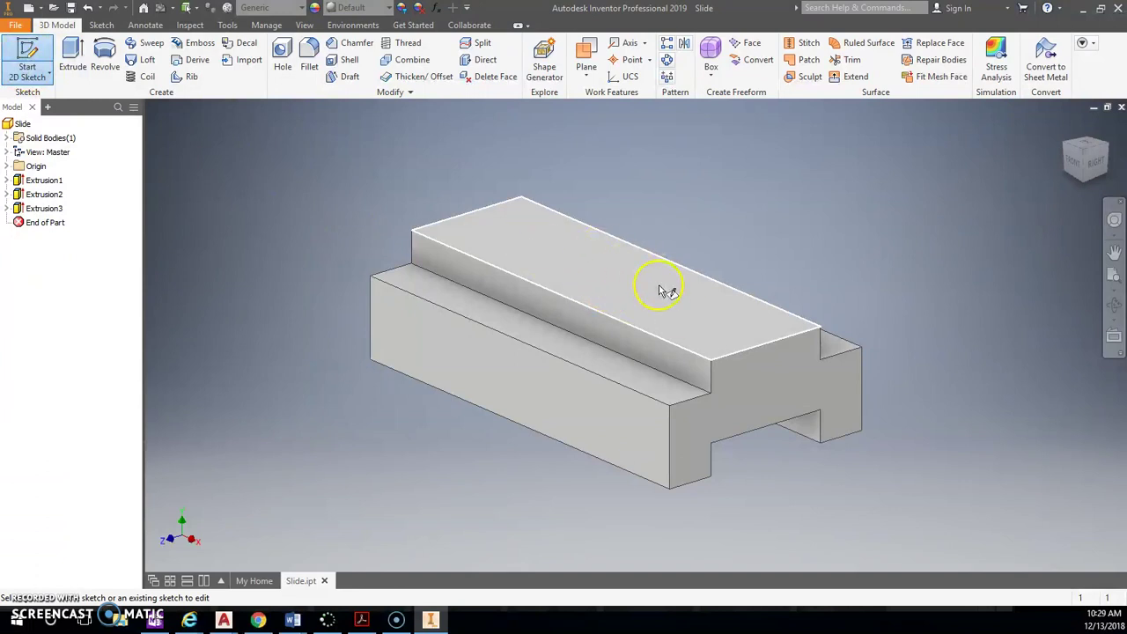
left_click(361, 620)
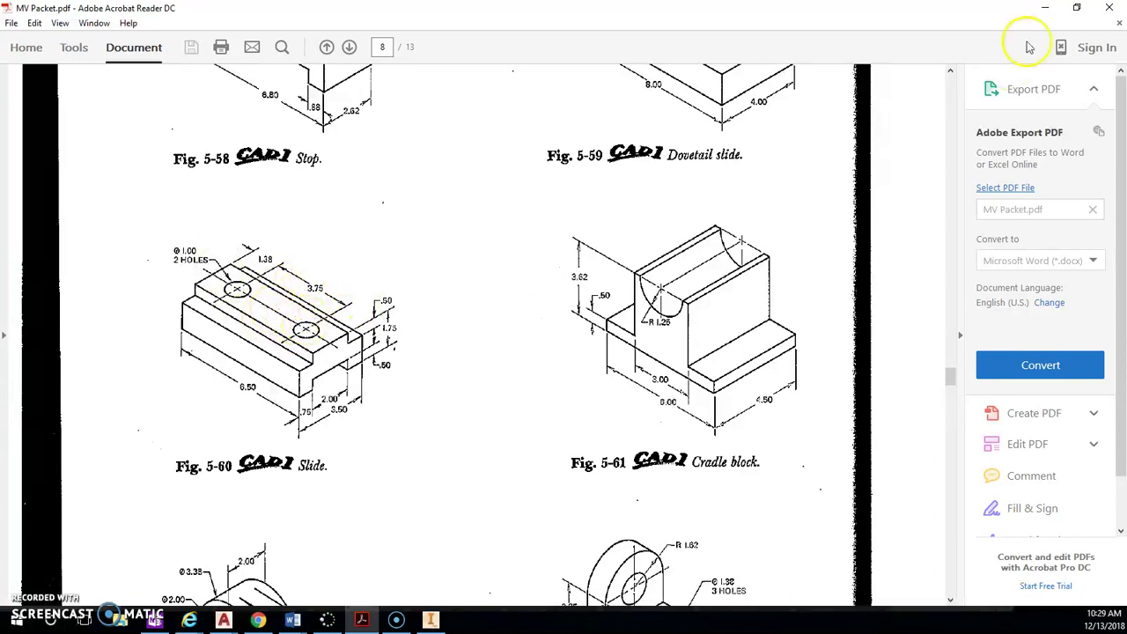
left_click(1052, 10)
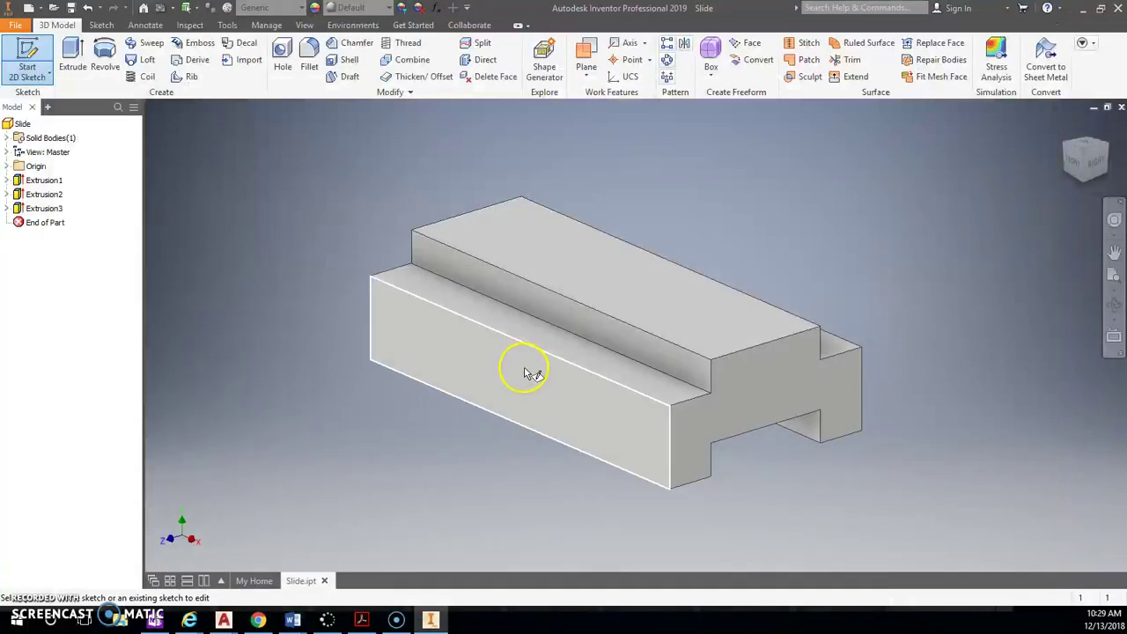
left_click(520, 240)
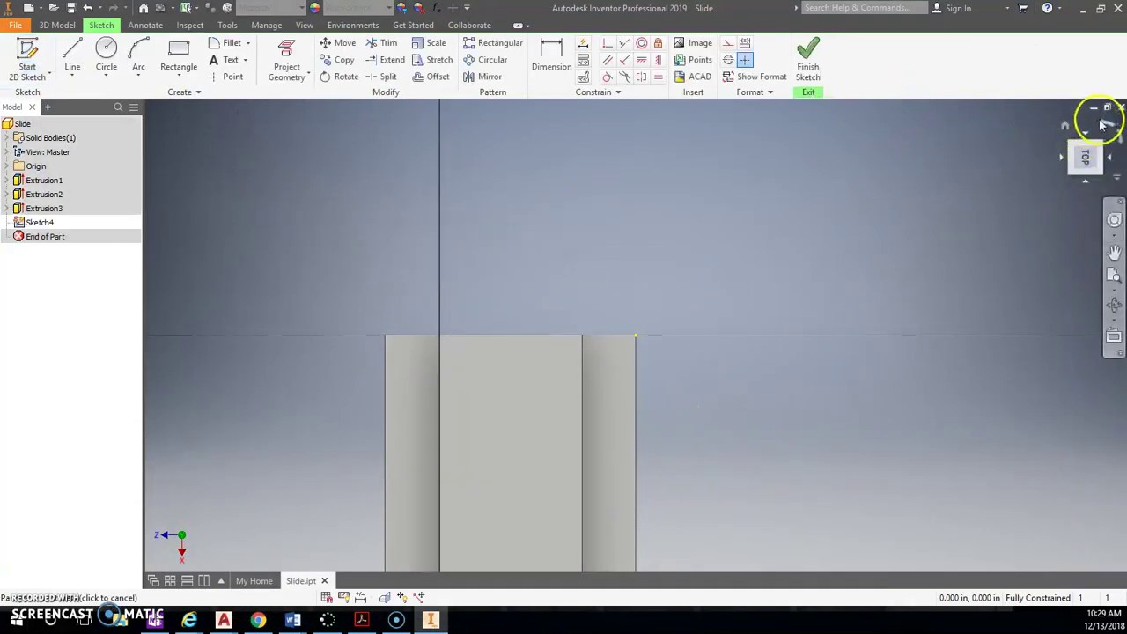
Roll the view and place two level sketch points for the 1-inch hole centres
left_click(1107, 119)
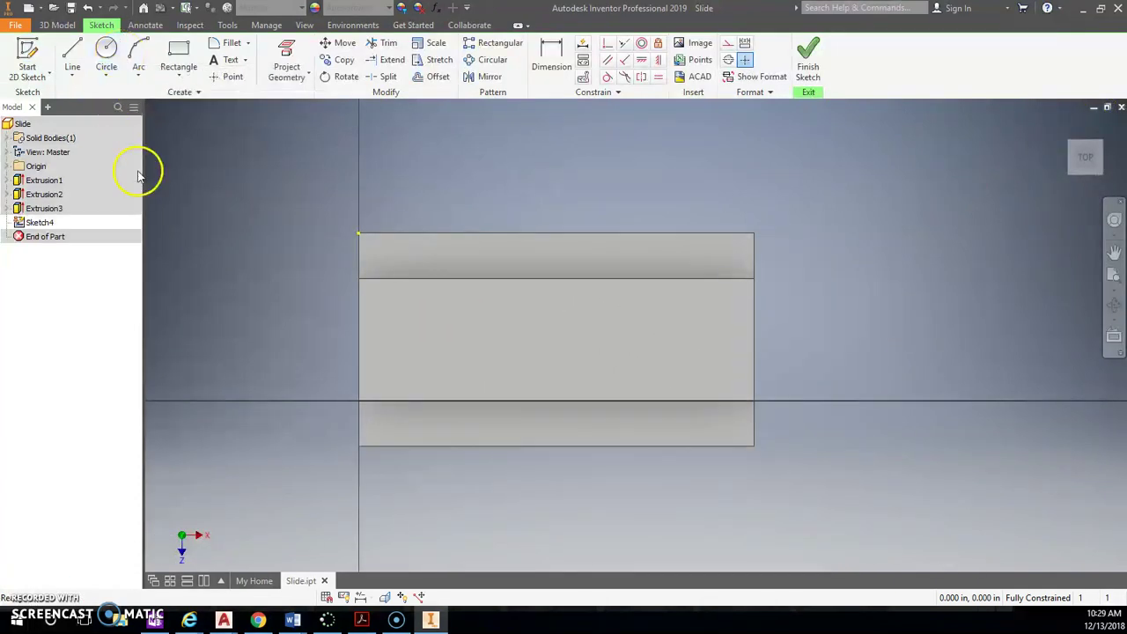
left_click(233, 79)
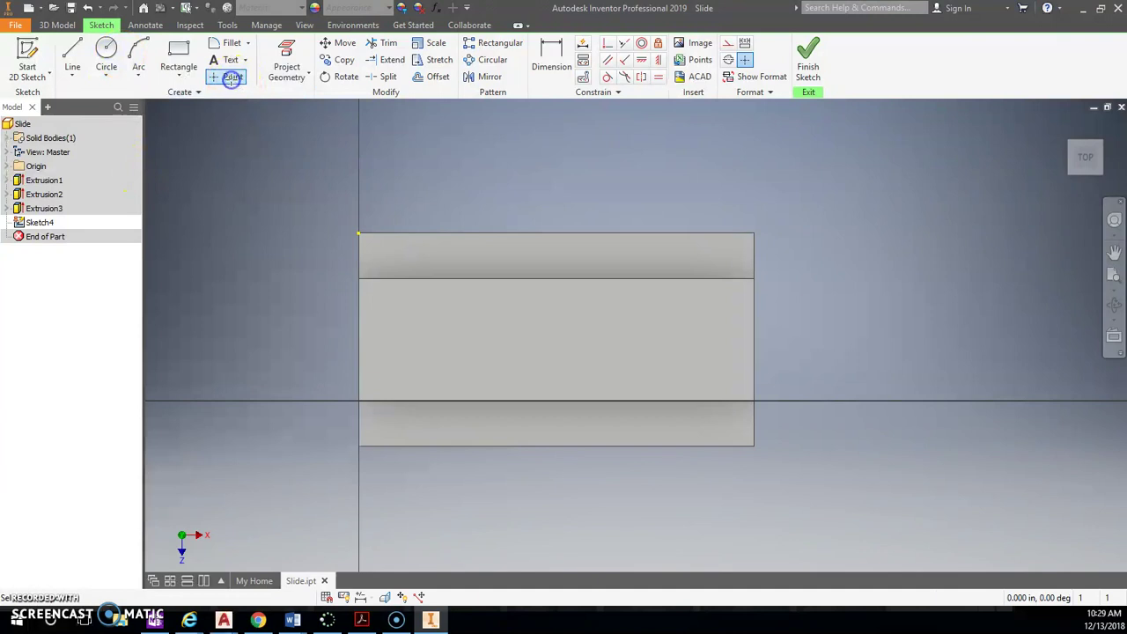
left_click(426, 344)
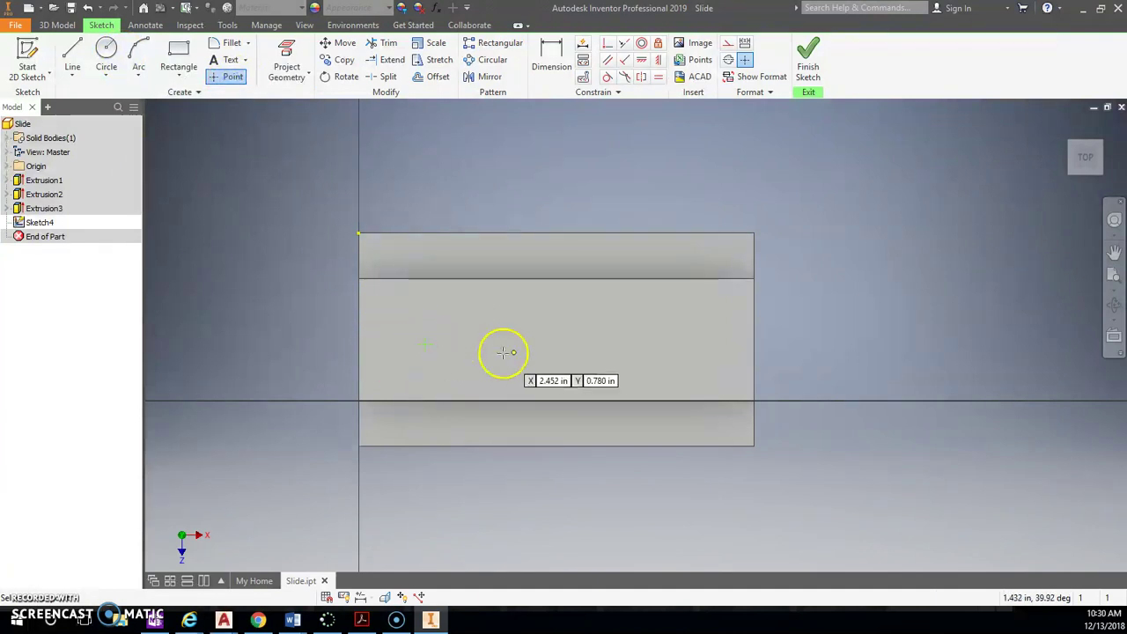
left_click(662, 344)
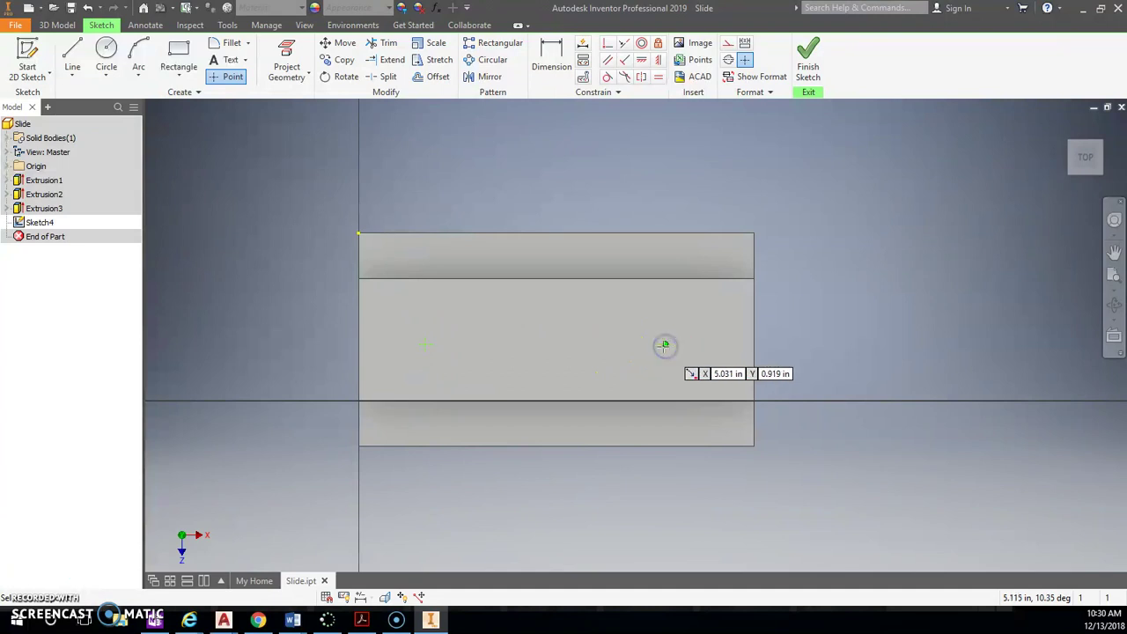
Dimension the first hole centre point 1.380 from the block's left edge
key("Escape")
left_click(558, 65)
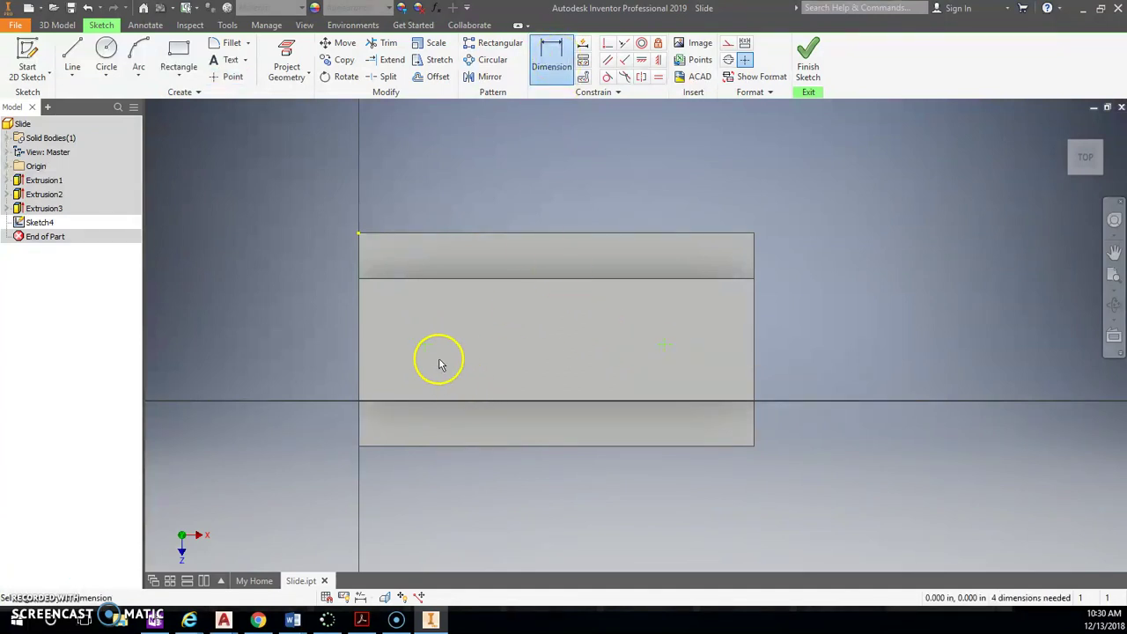
left_click(360, 368)
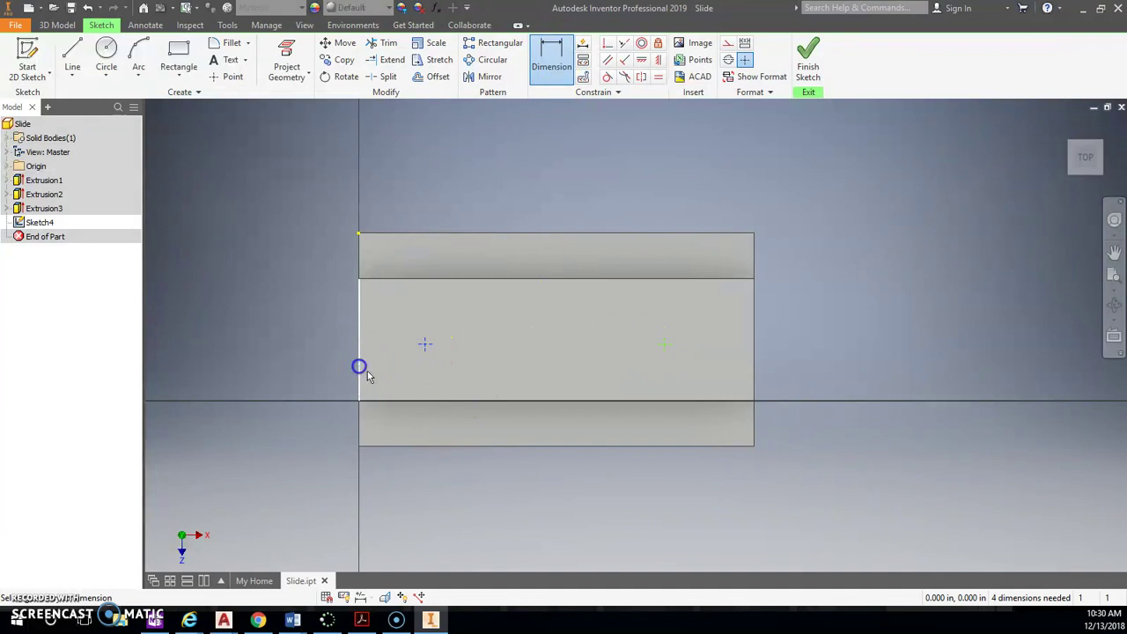
left_click(425, 343)
left_click(390, 385)
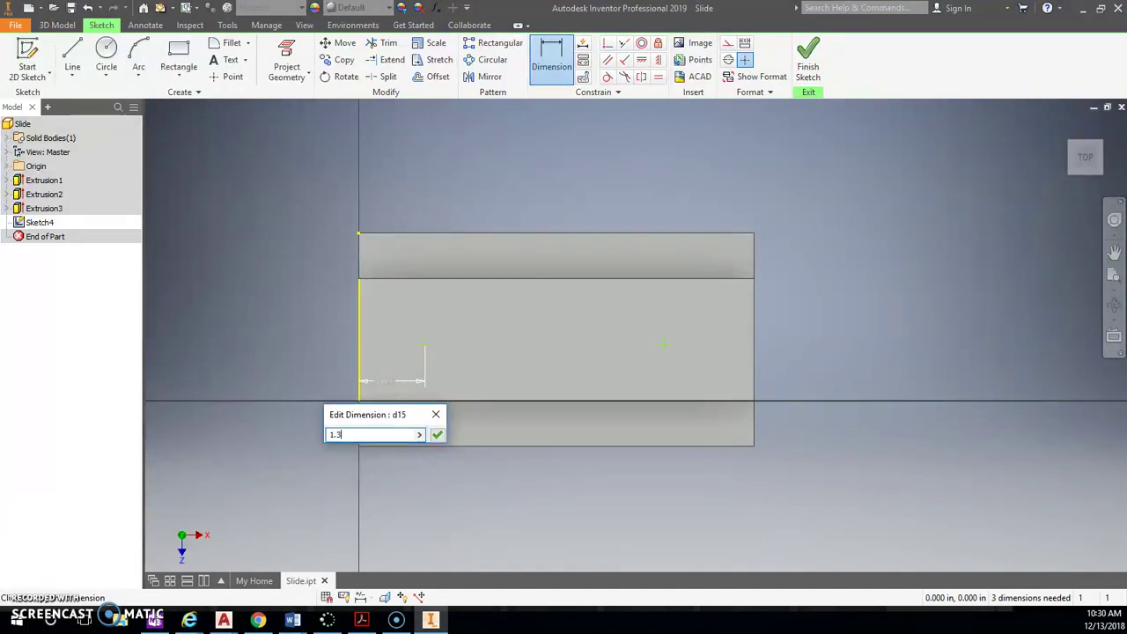
type("1.3")
key("Return")
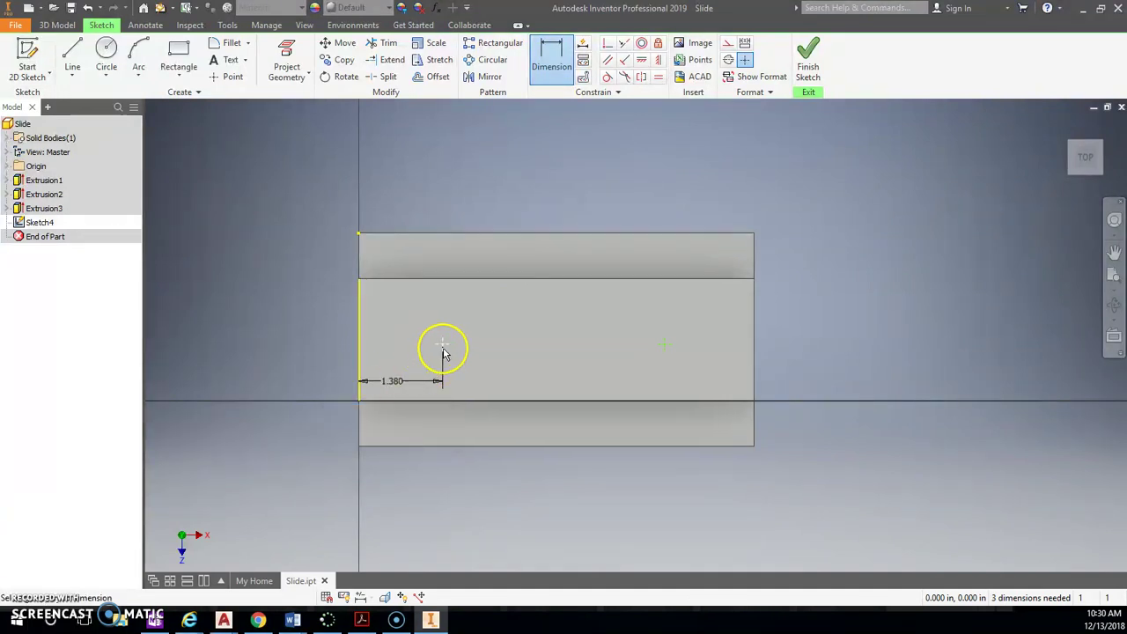
Set the spacing between the two hole centre points to 3.750, checking the Fig. 5-60 drawing
left_click(667, 352)
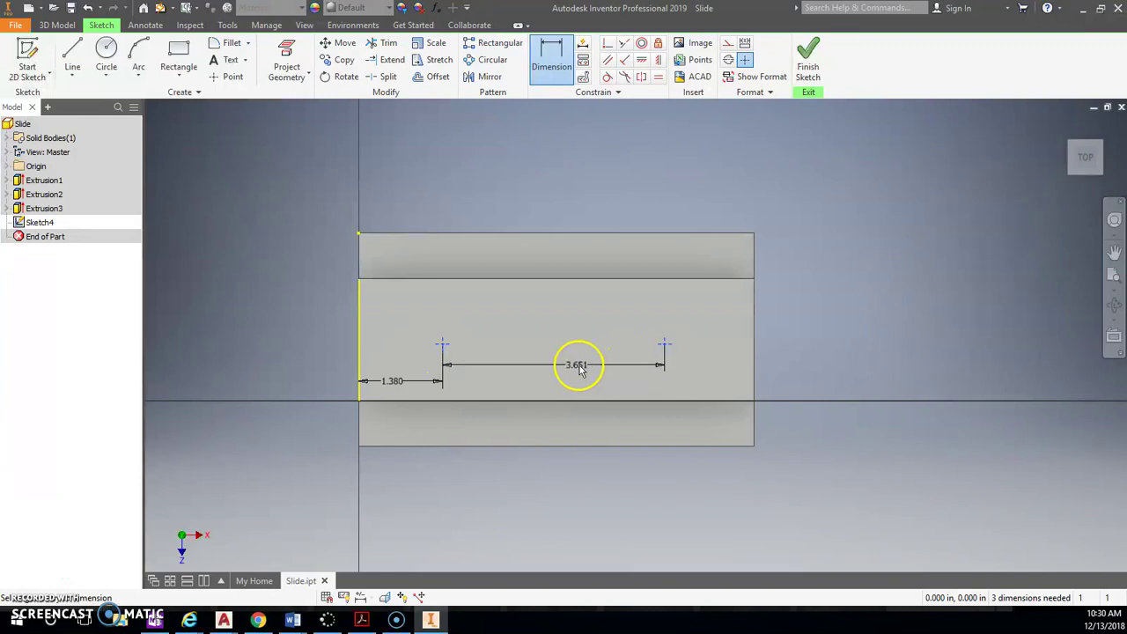
left_click(571, 365)
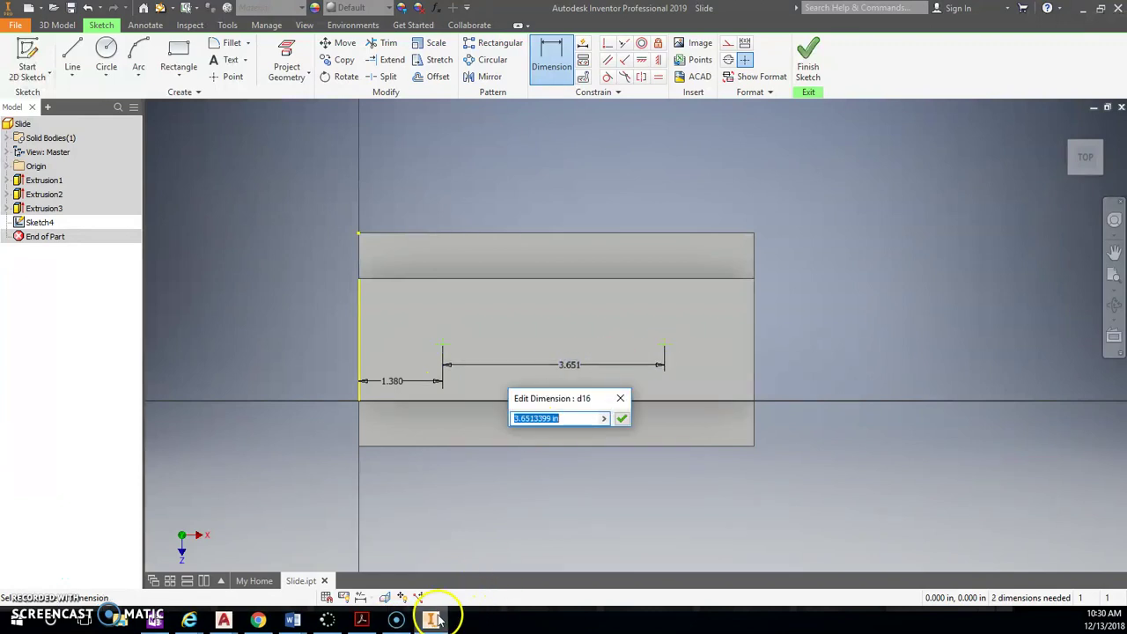
left_click(361, 620)
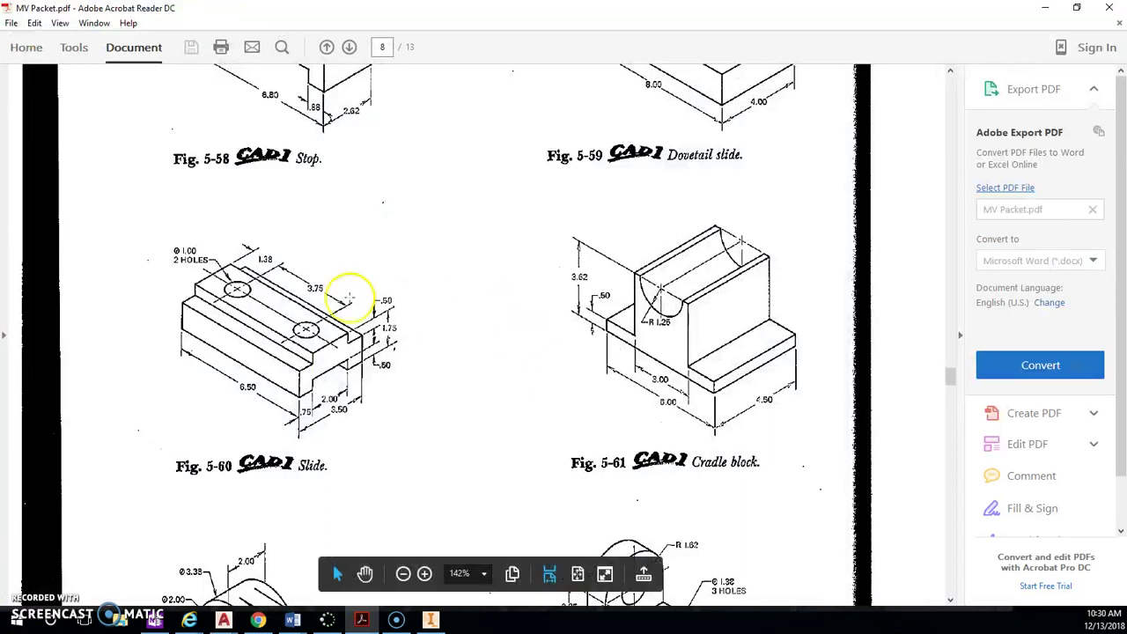
left_click(1044, 9)
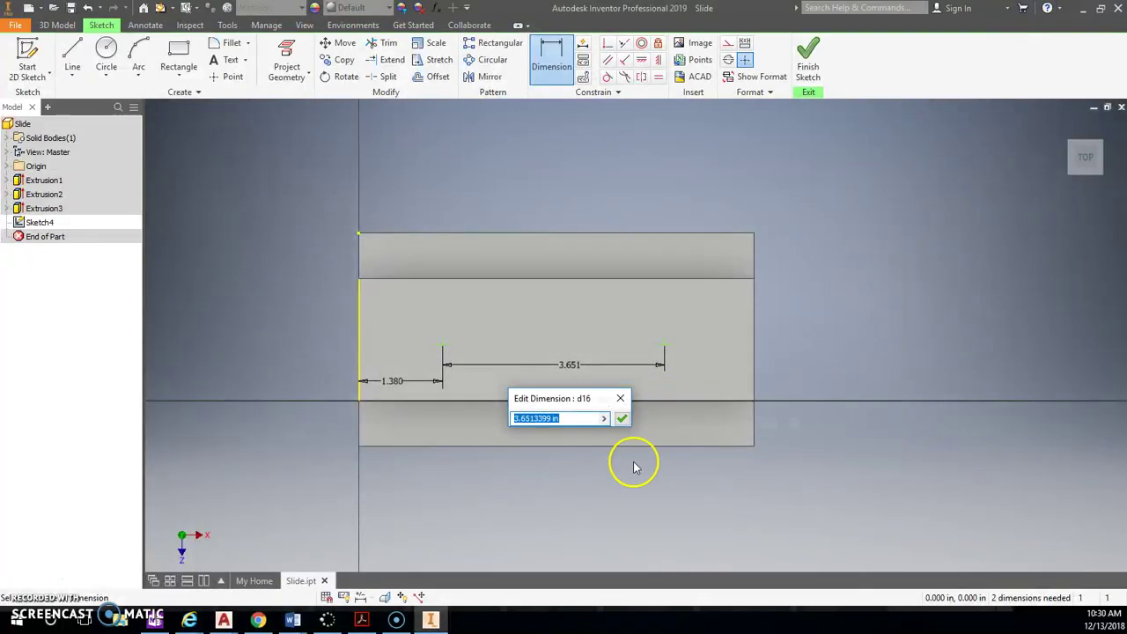
key("Return")
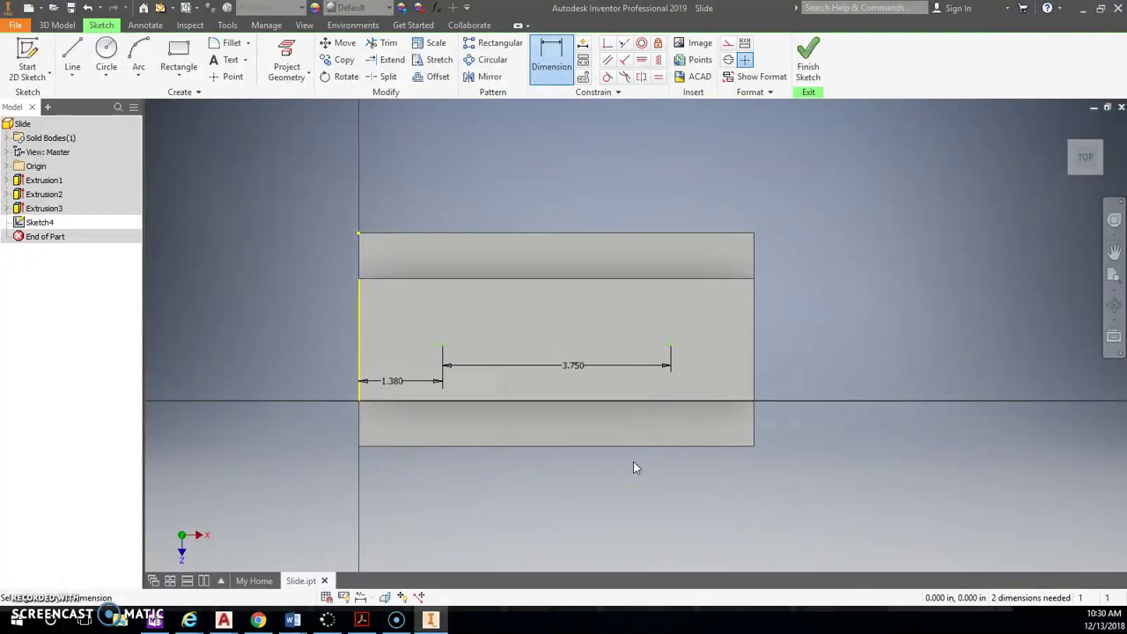
Dimension both hole centre points 1.750 above the block's bottom edge
middle_click_drag(693, 360, 573, 320)
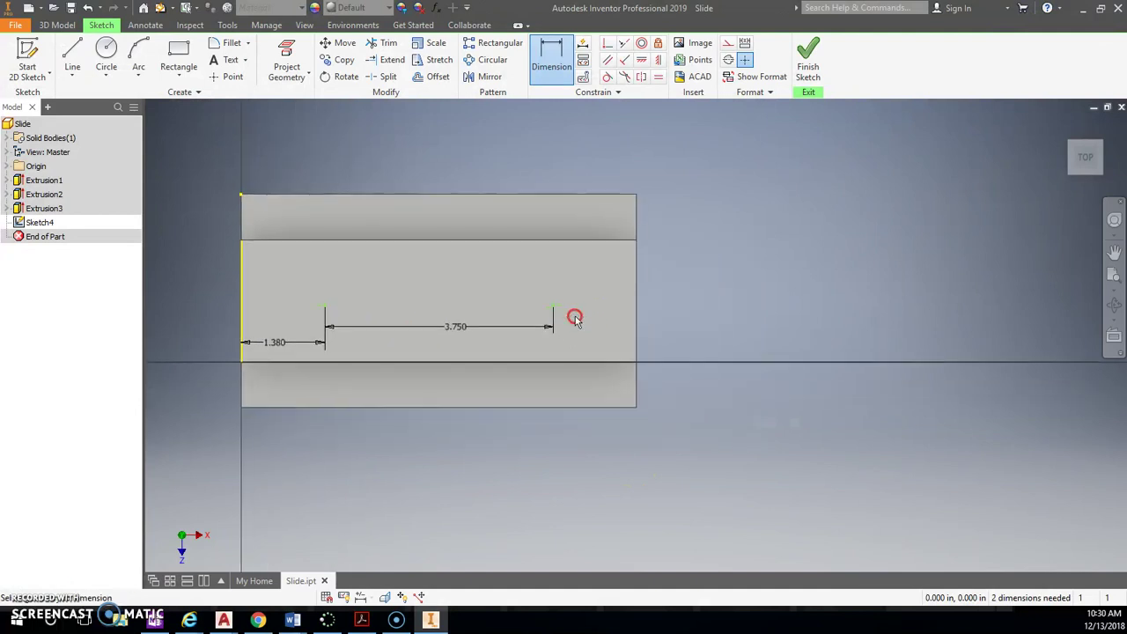
scroll(569, 318, "up", 3)
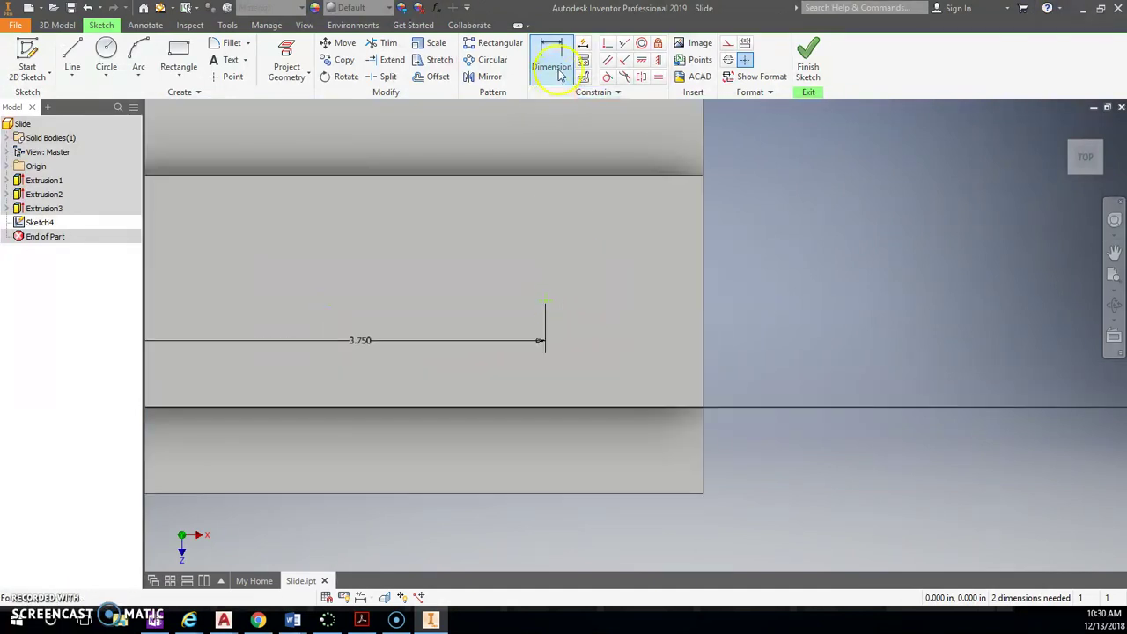
left_click(547, 302)
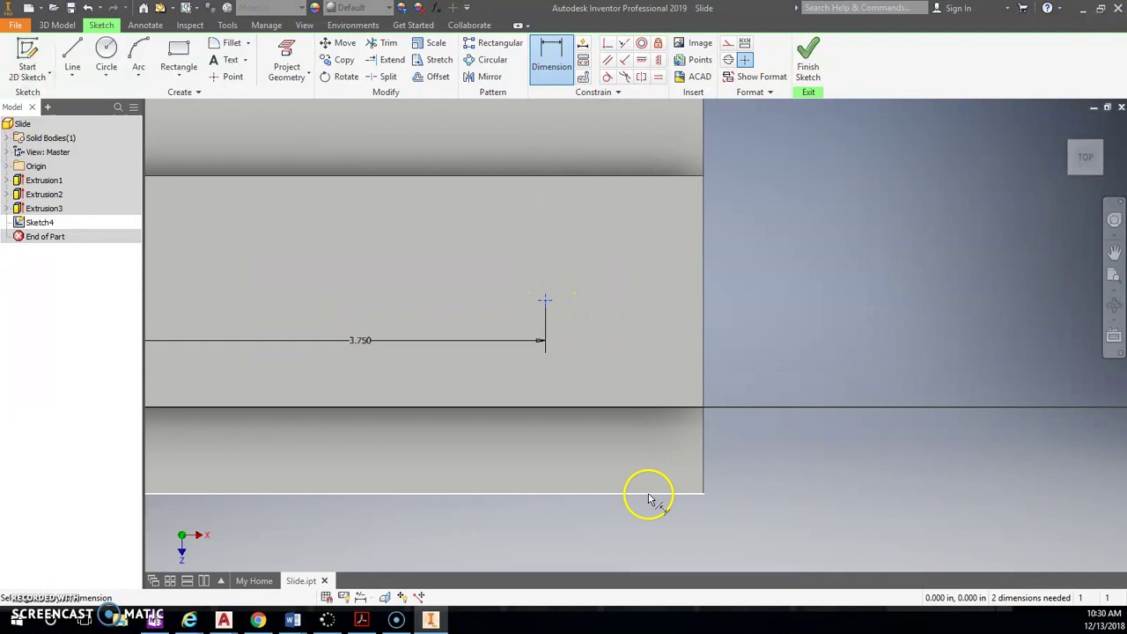
left_click(649, 495)
left_click(773, 454)
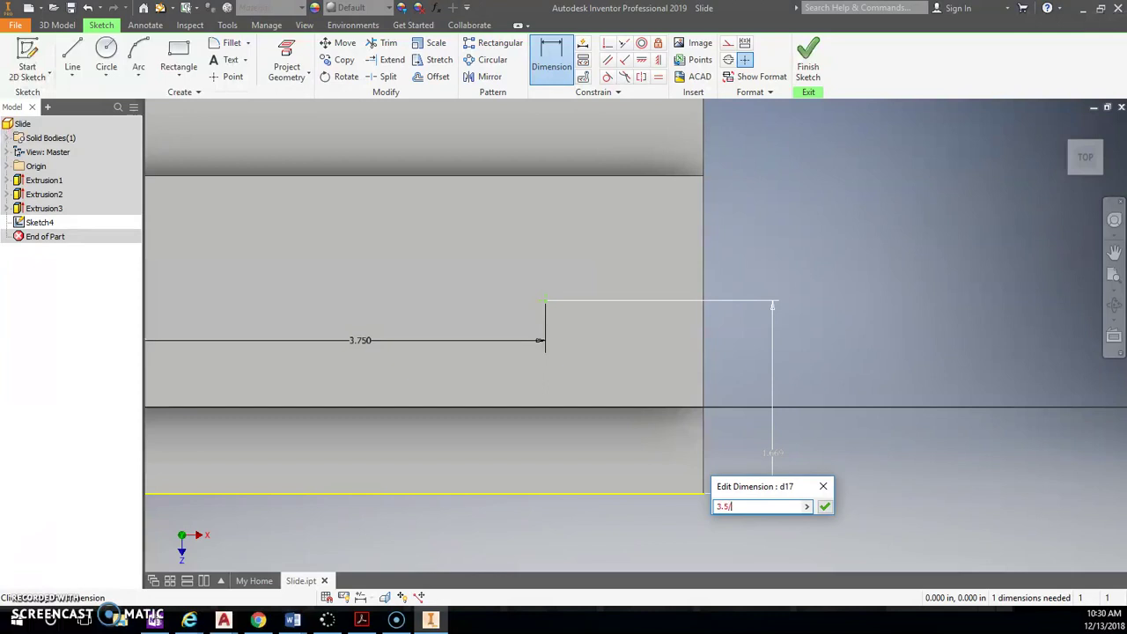
key("Return")
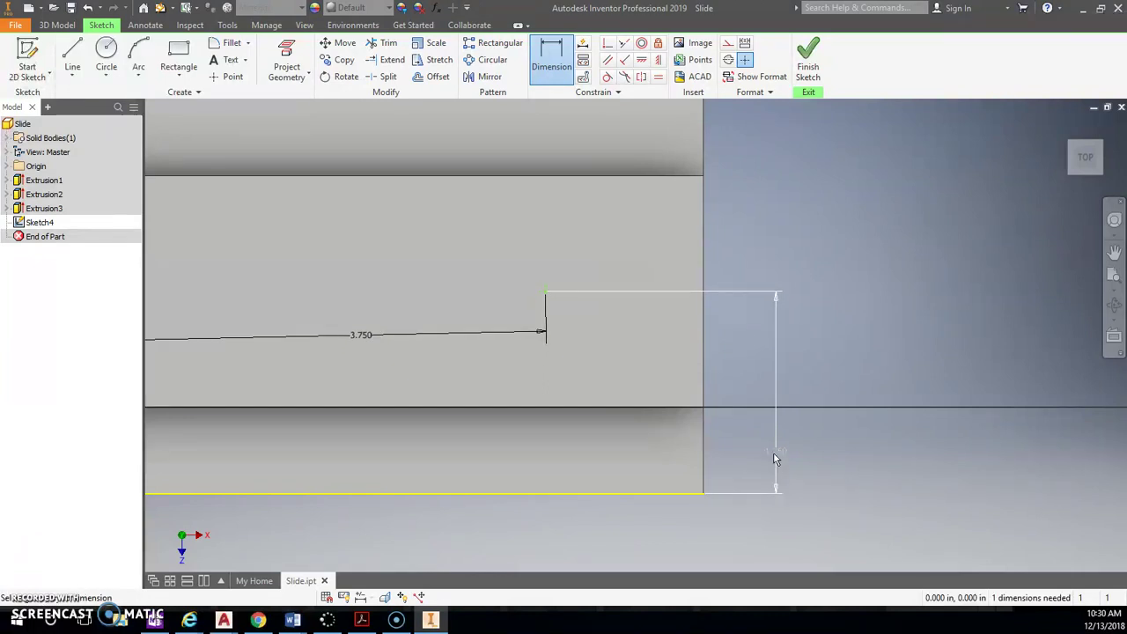
scroll(775, 458, "down", 3)
left_click(457, 355)
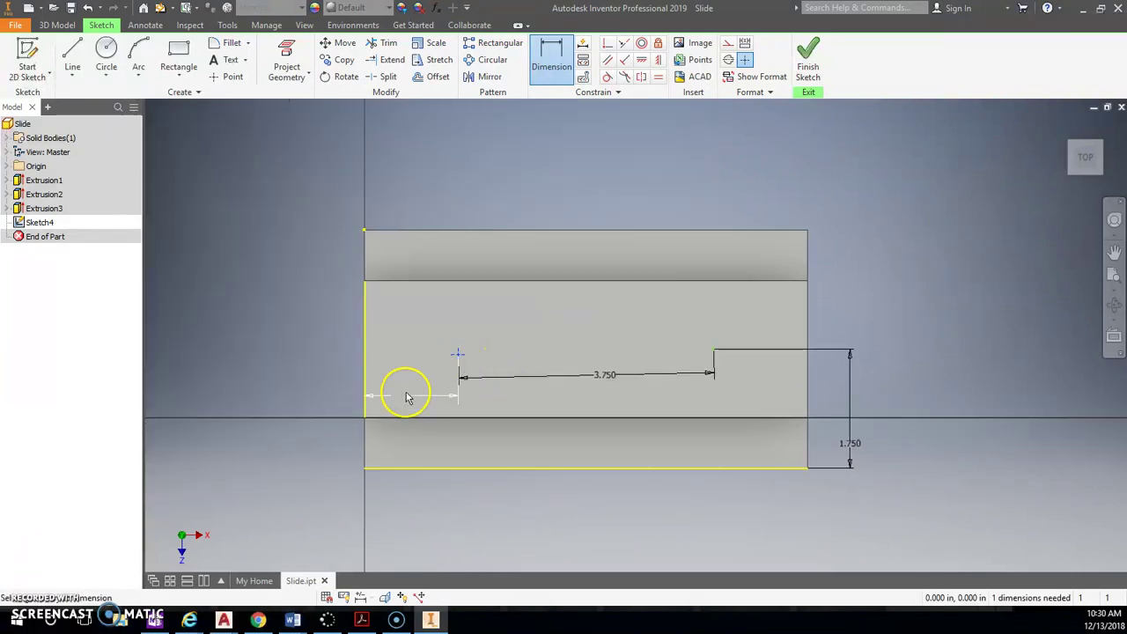
left_click(390, 468)
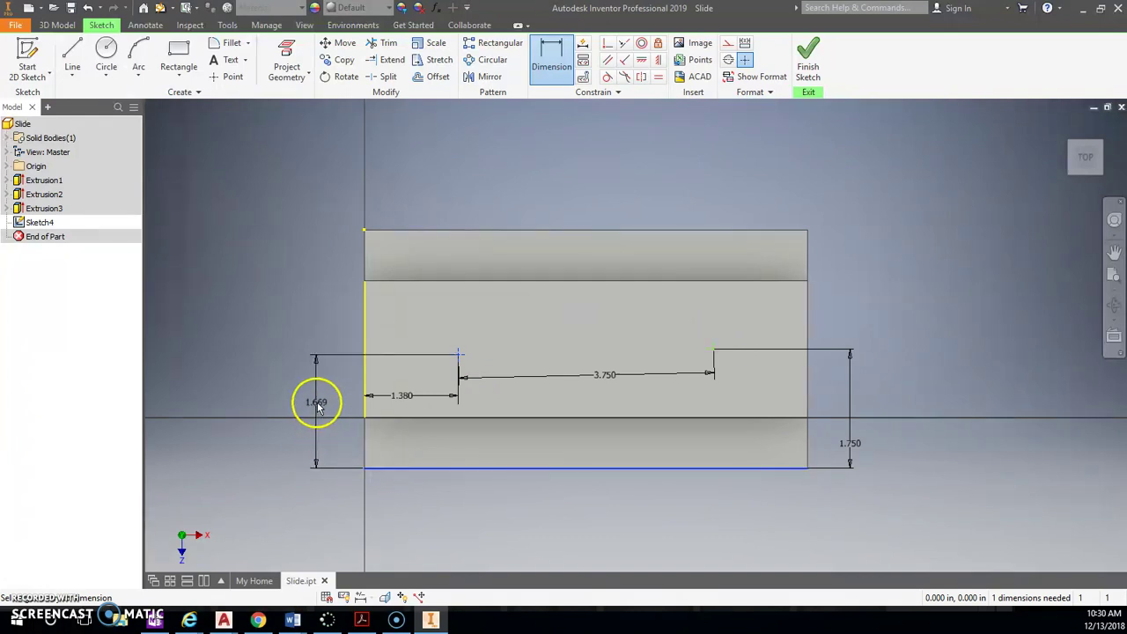
left_click(314, 402)
type("1.")
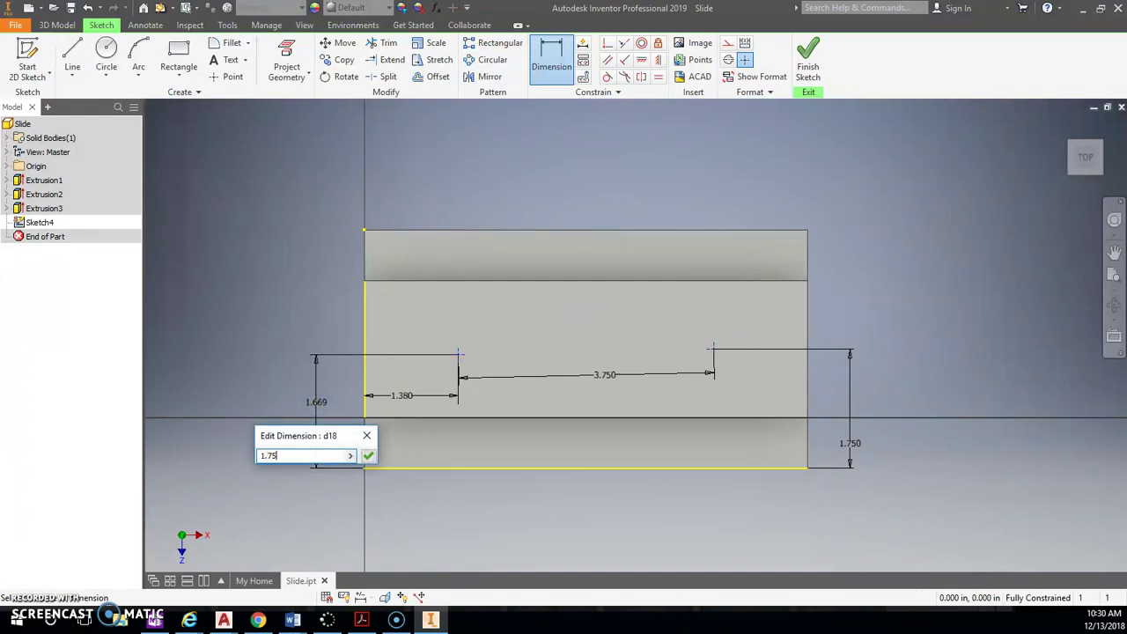
type("75")
key("Return")
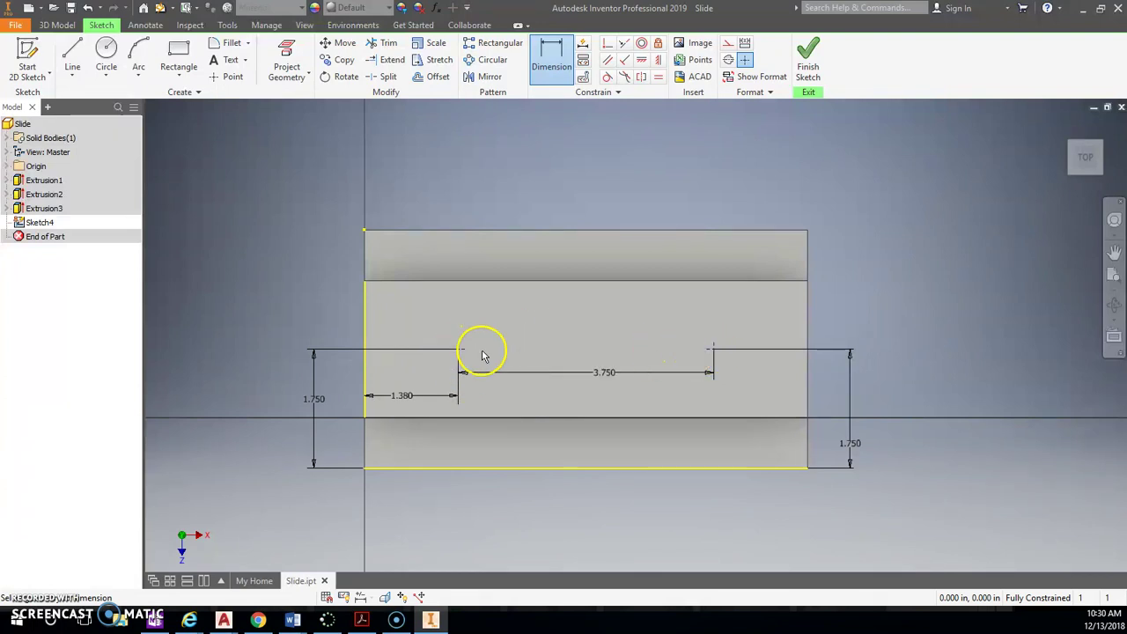
Finish Sketch4 and drill two 1 in diameter through holes at its centre points
left_click(810, 55)
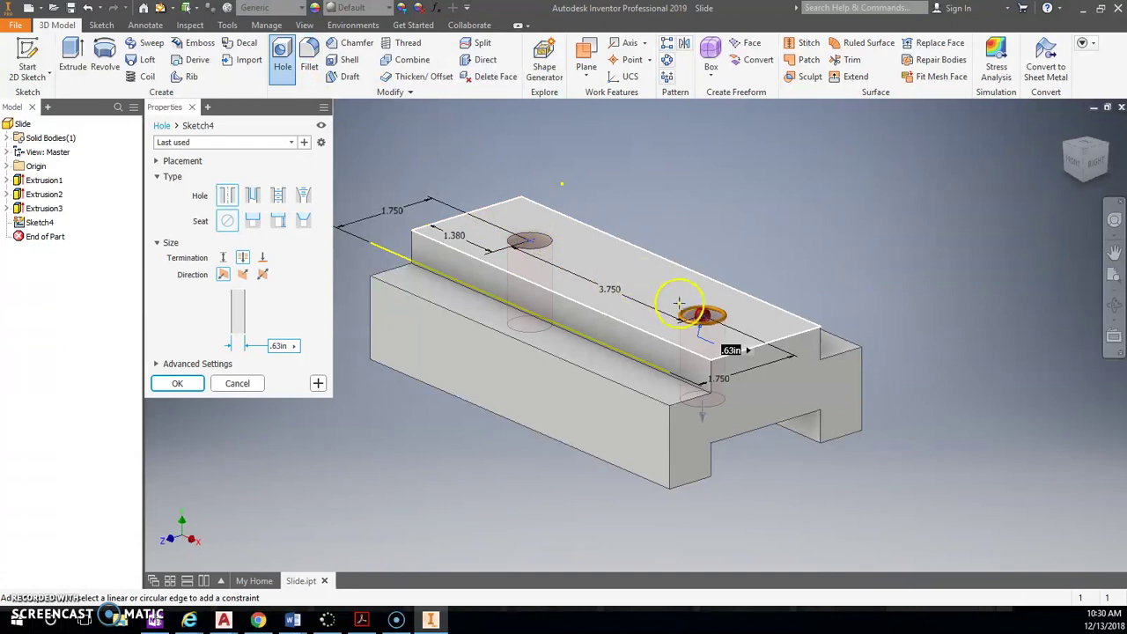
left_click(412, 229)
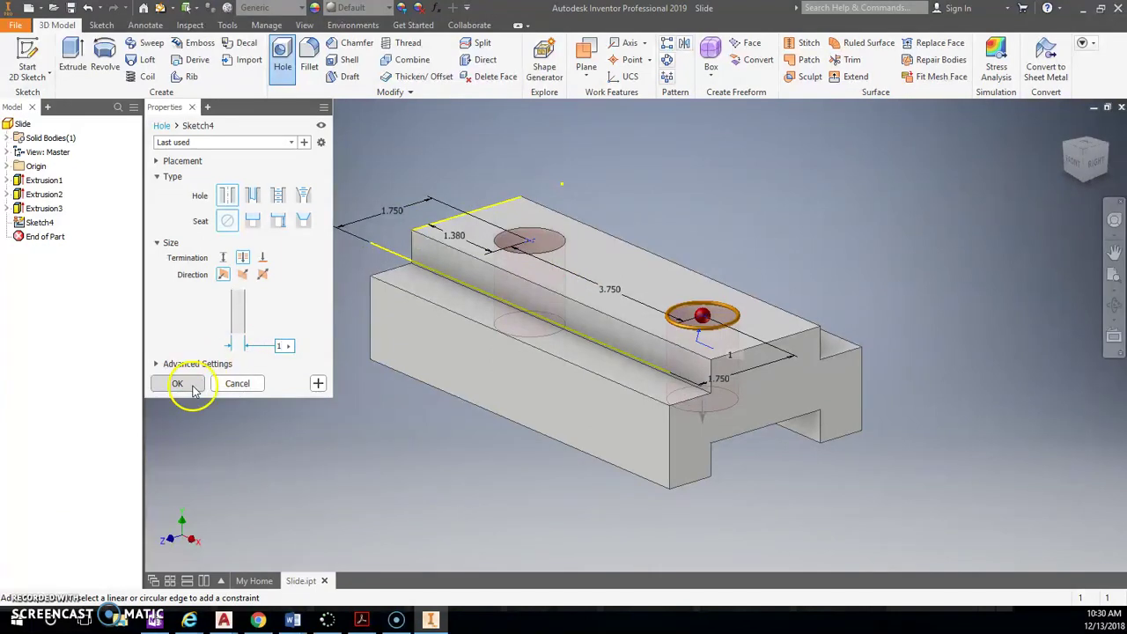
left_click(177, 383)
left_click(1065, 130)
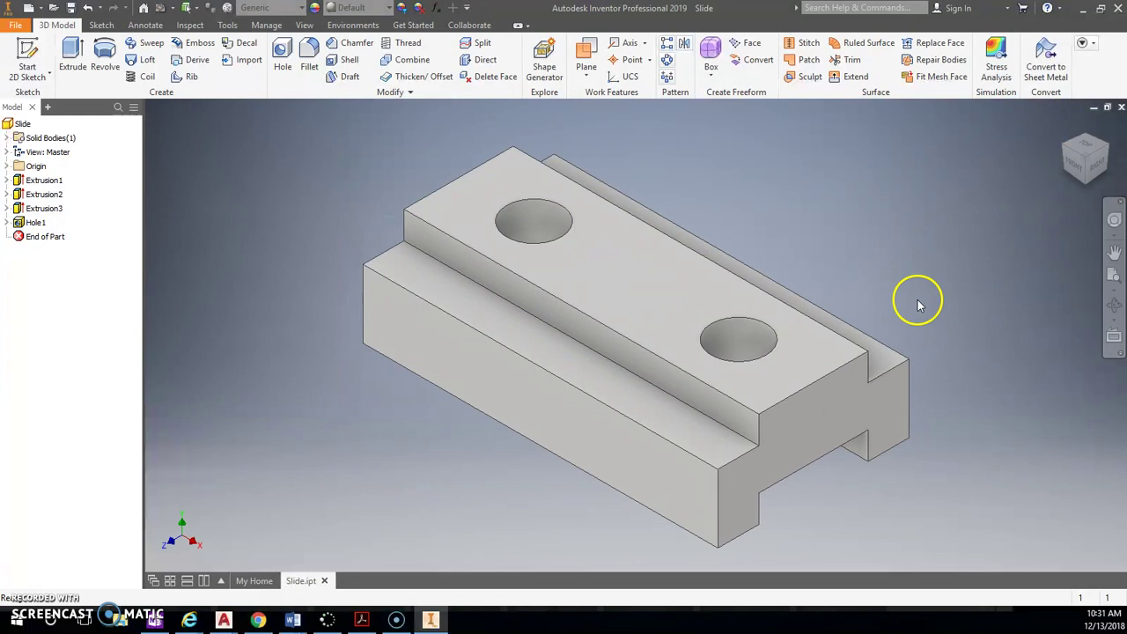
middle_click_drag(917, 305, 1051, 212, "shift")
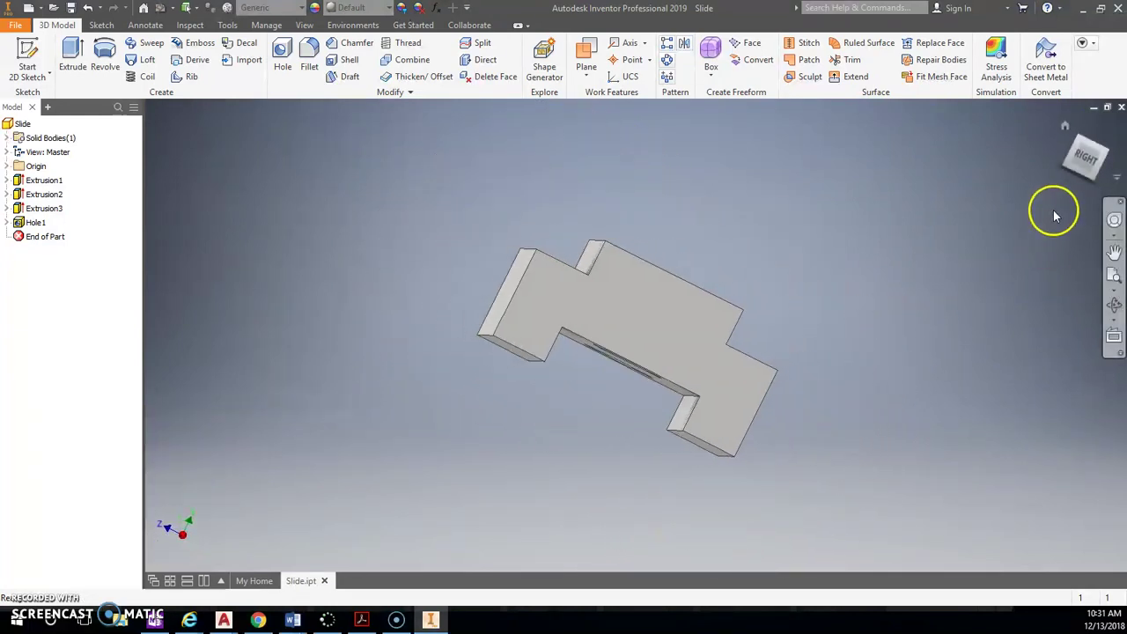
left_click(1082, 161)
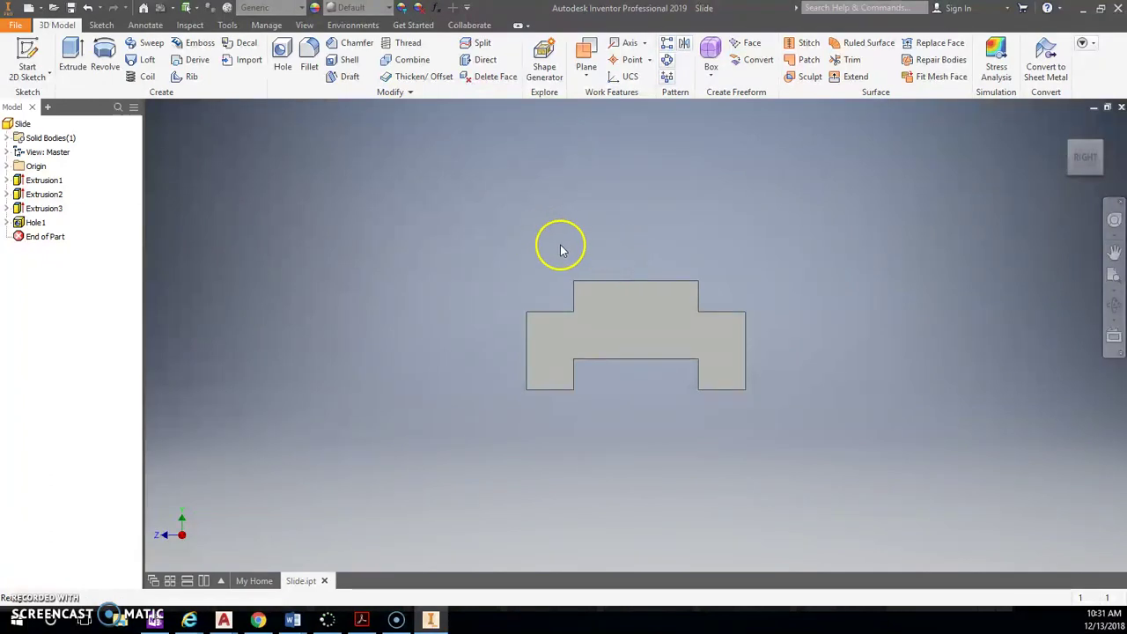
middle_click_drag(560, 251, 649, 282, "shift")
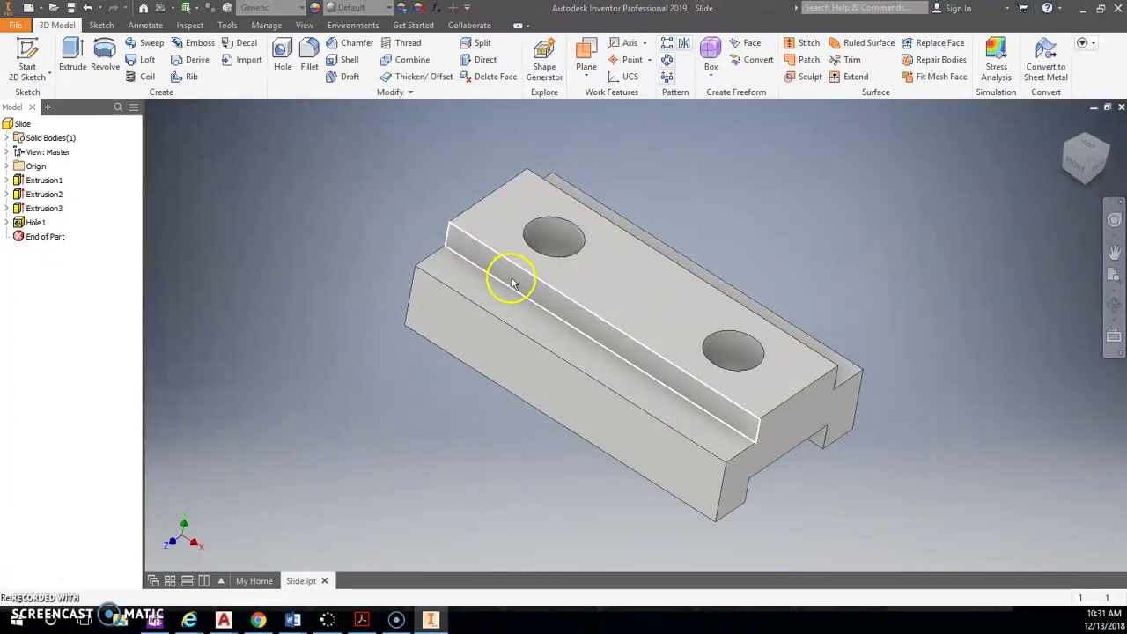